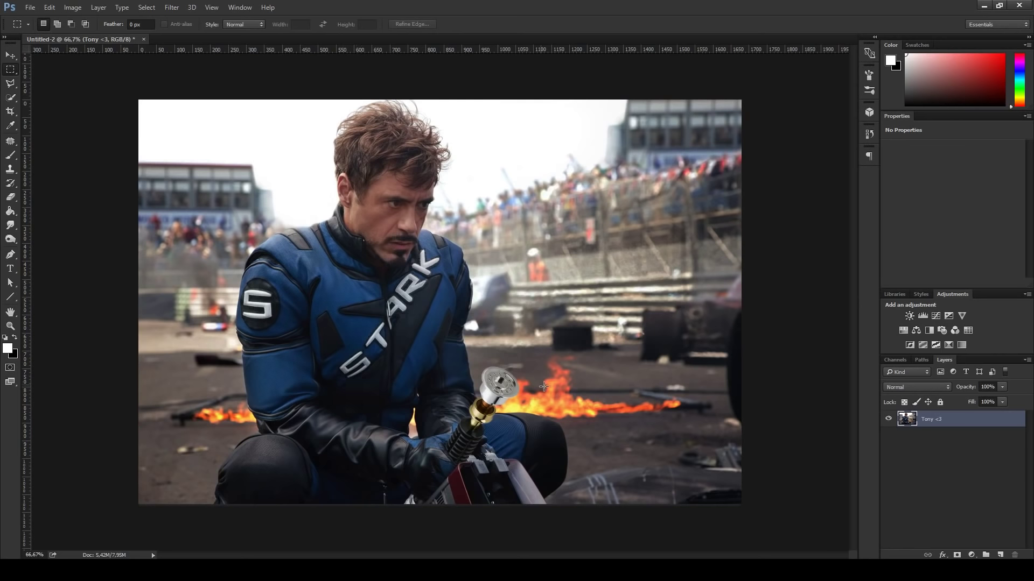
- Marquee and clear a selection around the hilt, then add empty Layer 1 above Tony <3
left_click_drag(446, 418, 545, 351)
left_click(551, 350)
left_click(1000, 555)
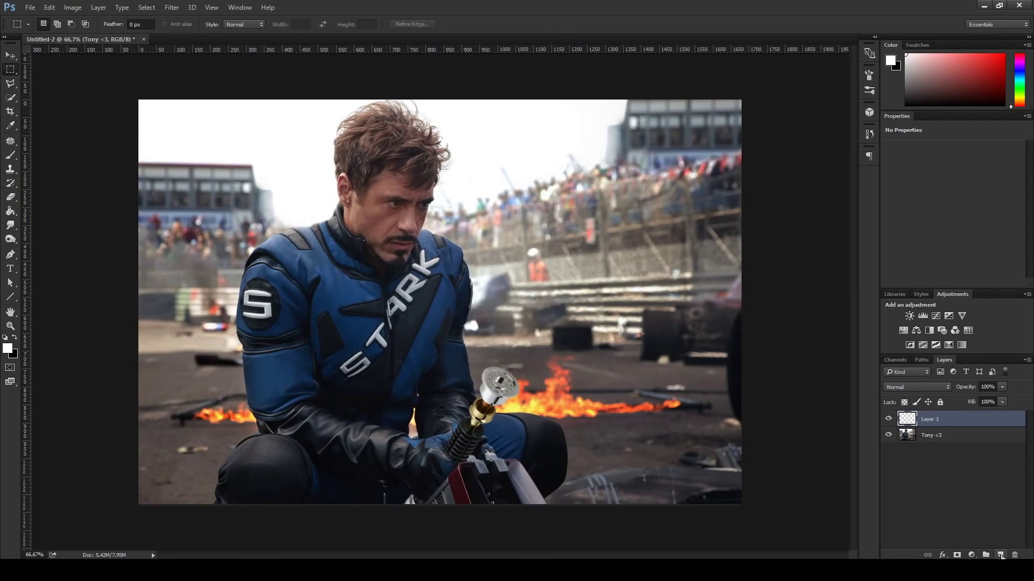
- Paint a straight white blade up from the hilt with a 50 px, 80% hardness brush
key("b")
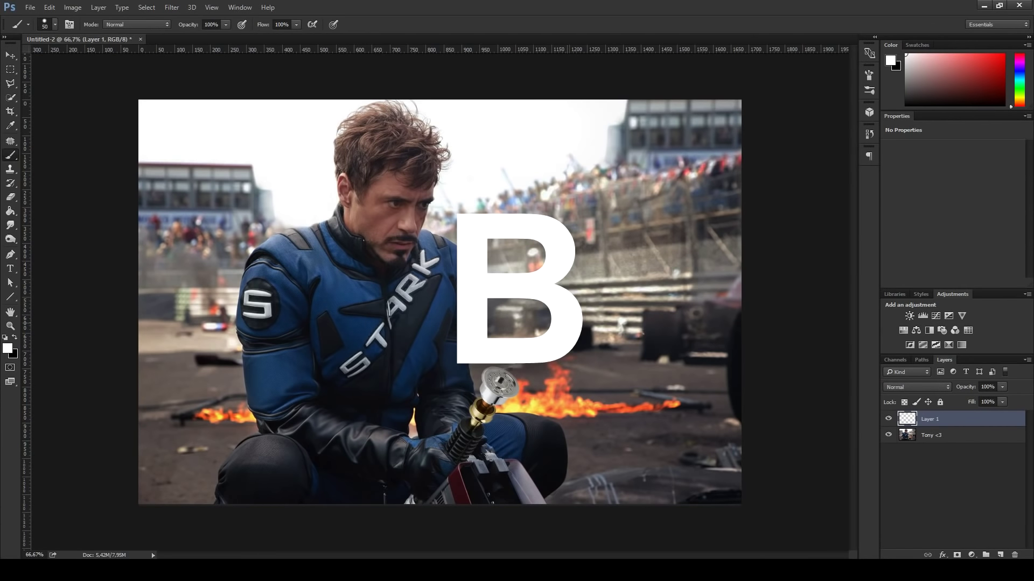
left_click(54, 24)
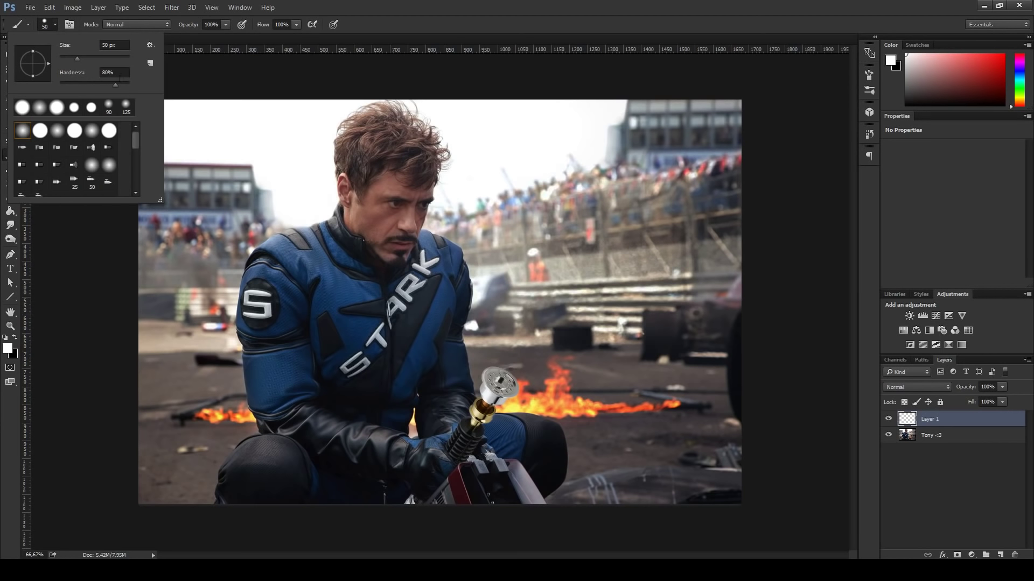
left_click(527, 23)
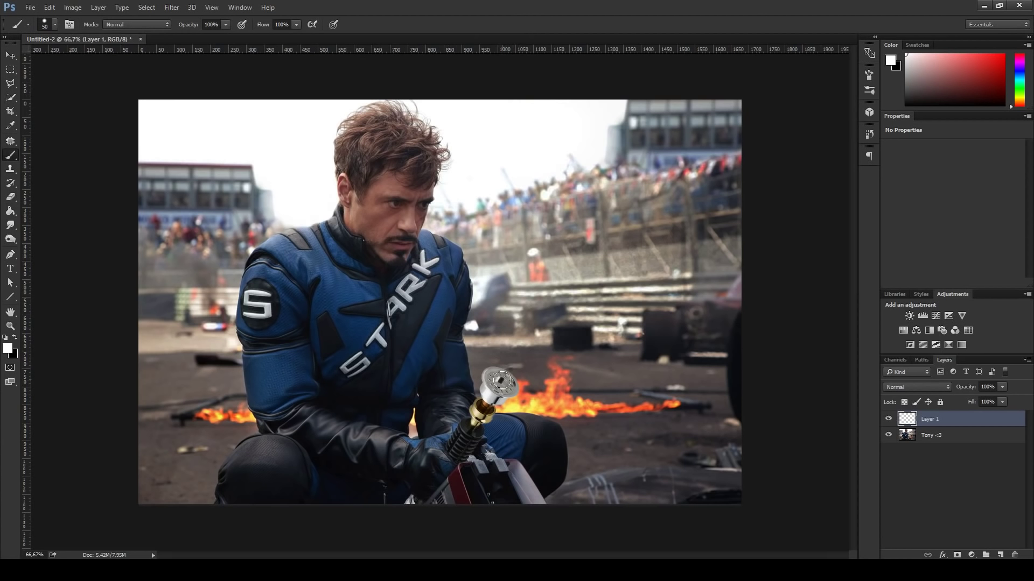
left_click(501, 380)
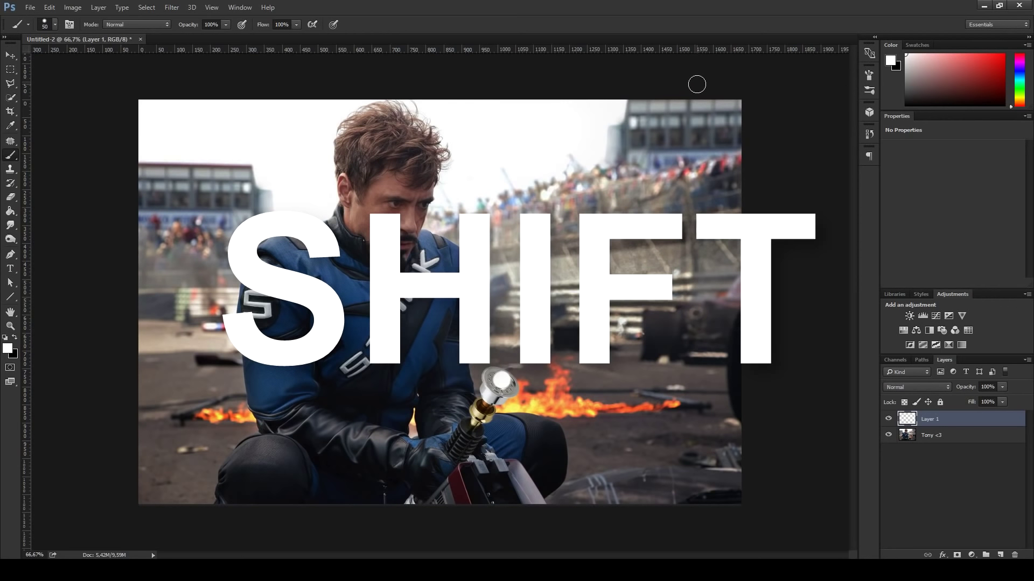
left_click(697, 85, "shift")
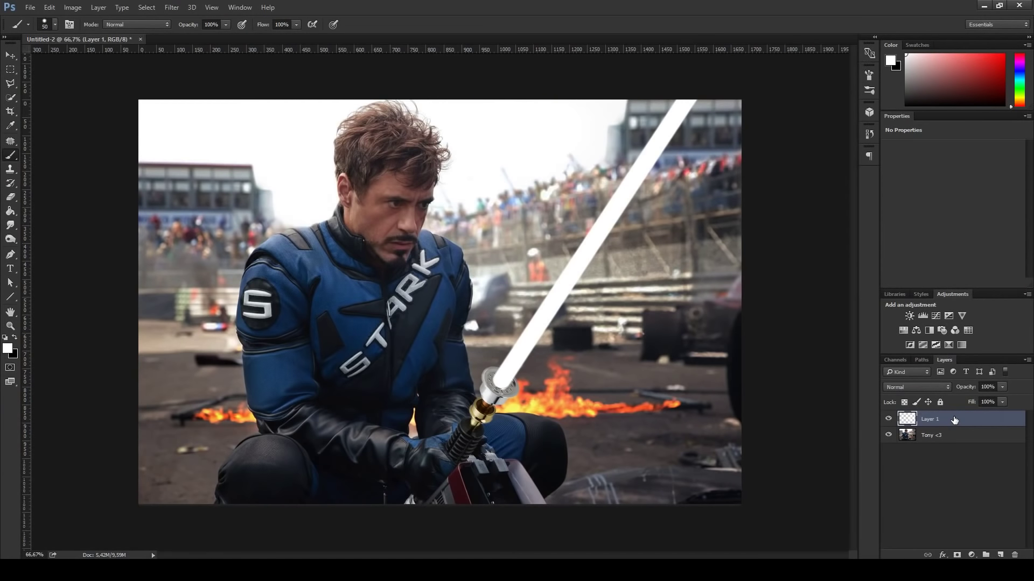
- Give Layer 1 a 45 px Screen, Softer Outer Glow in pale blue #aee5ff
double_click(953, 419)
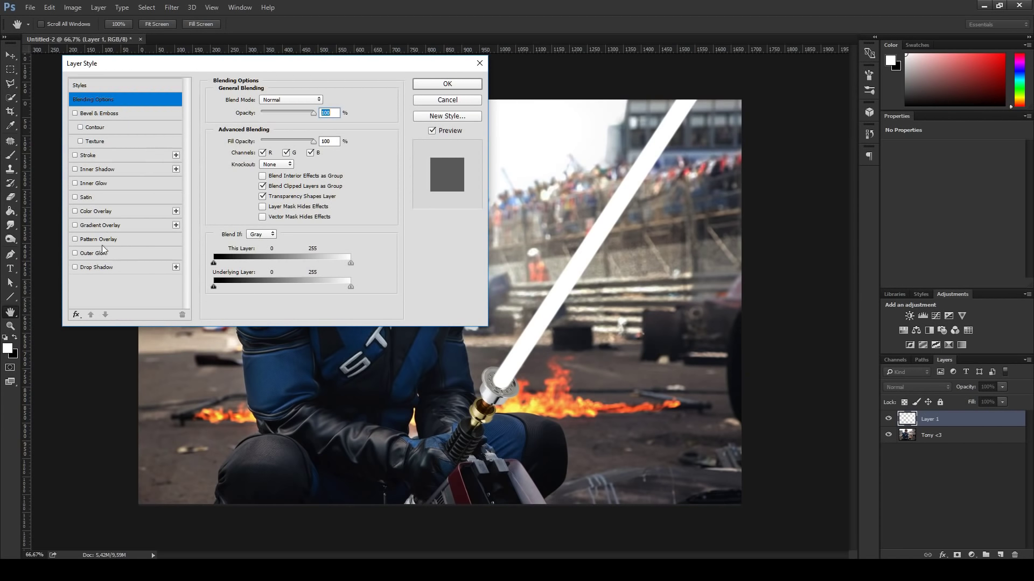
left_click(76, 253)
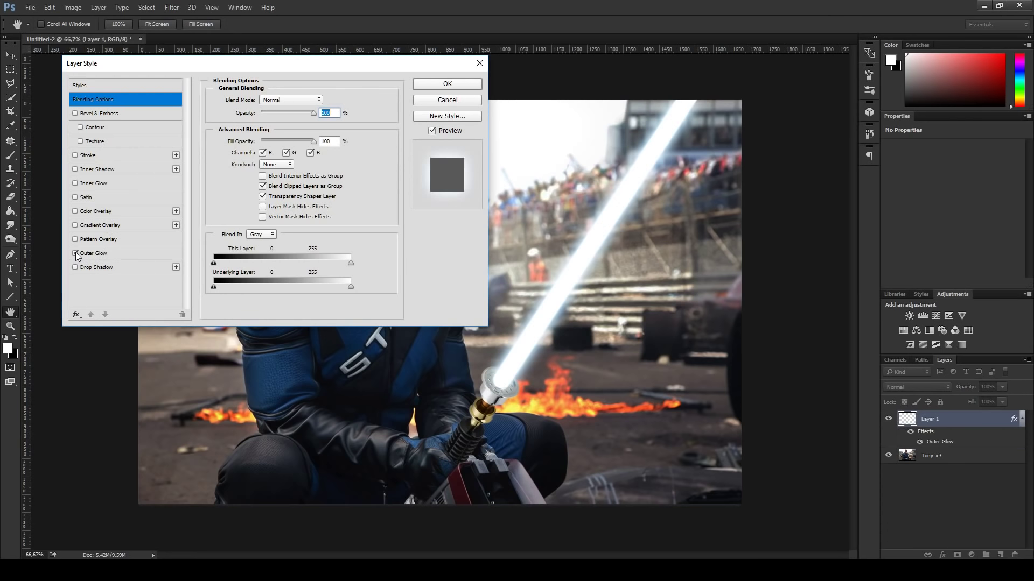
left_click(109, 253)
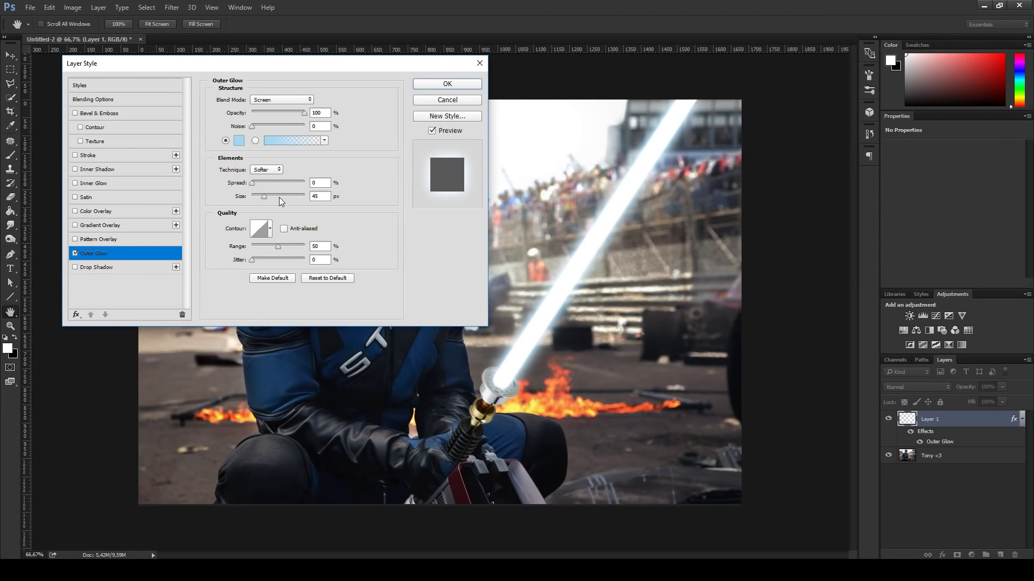
left_click(239, 140)
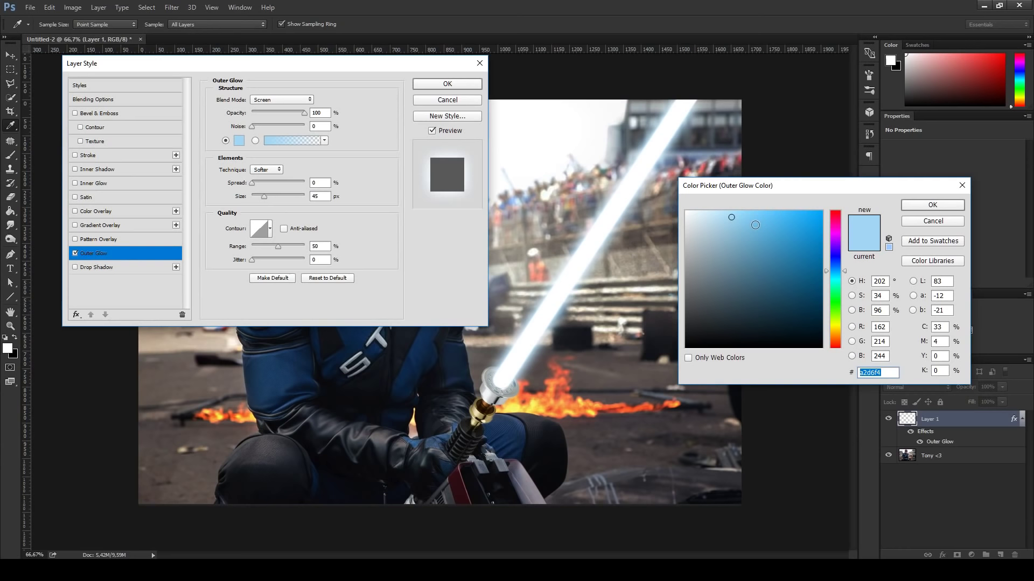
left_click(842, 273)
left_click(729, 212)
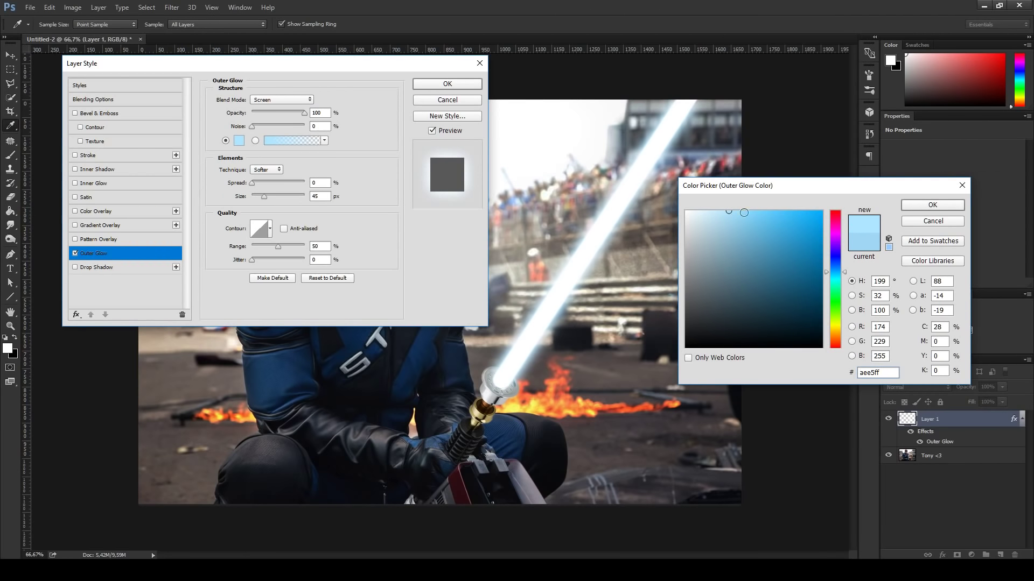
left_click(933, 205)
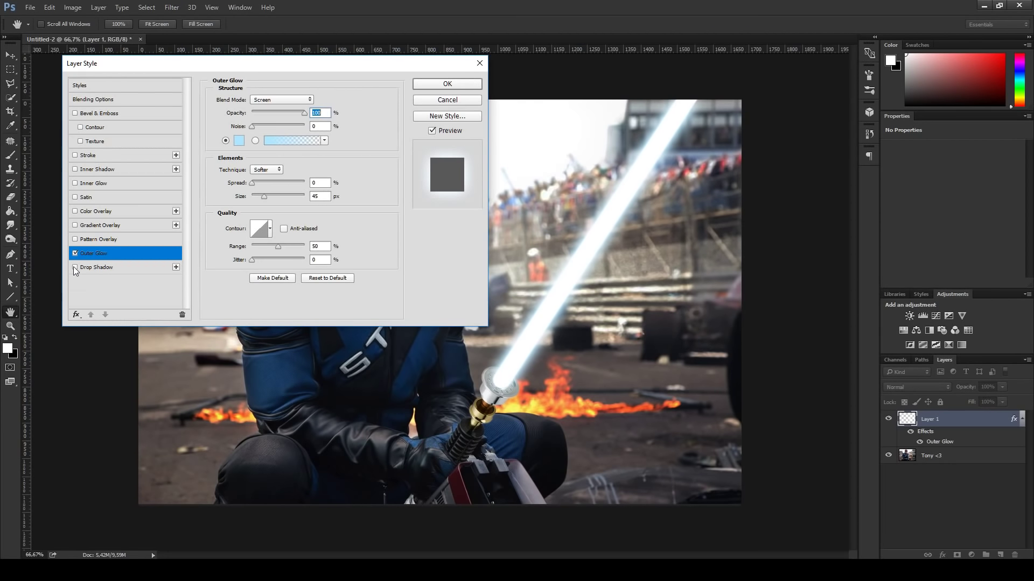
- Add a Screen Drop Shadow: distance 0, spread 15%, size 150 px, colour #0453bf, and apply
left_click(127, 269)
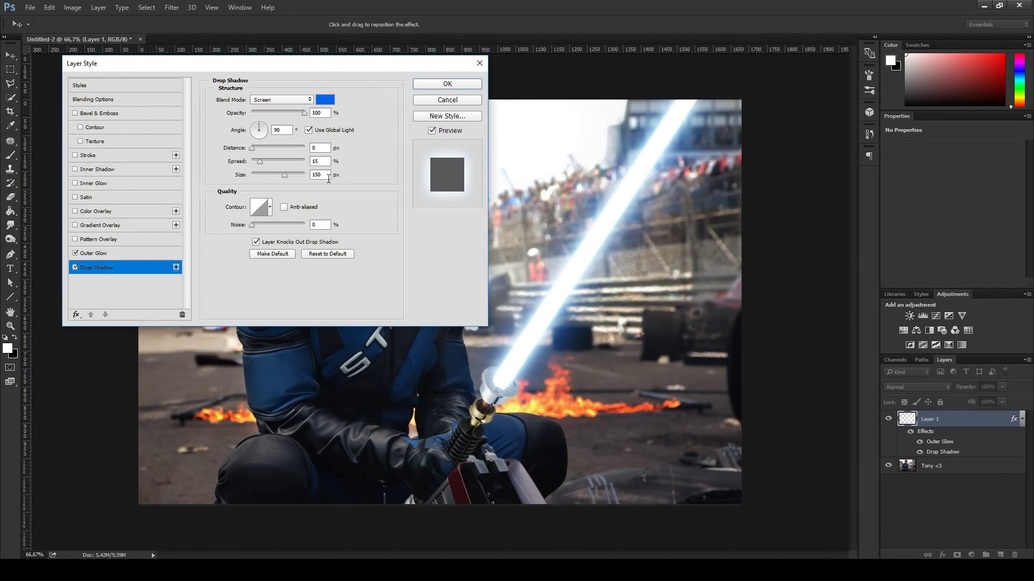
left_click(326, 99)
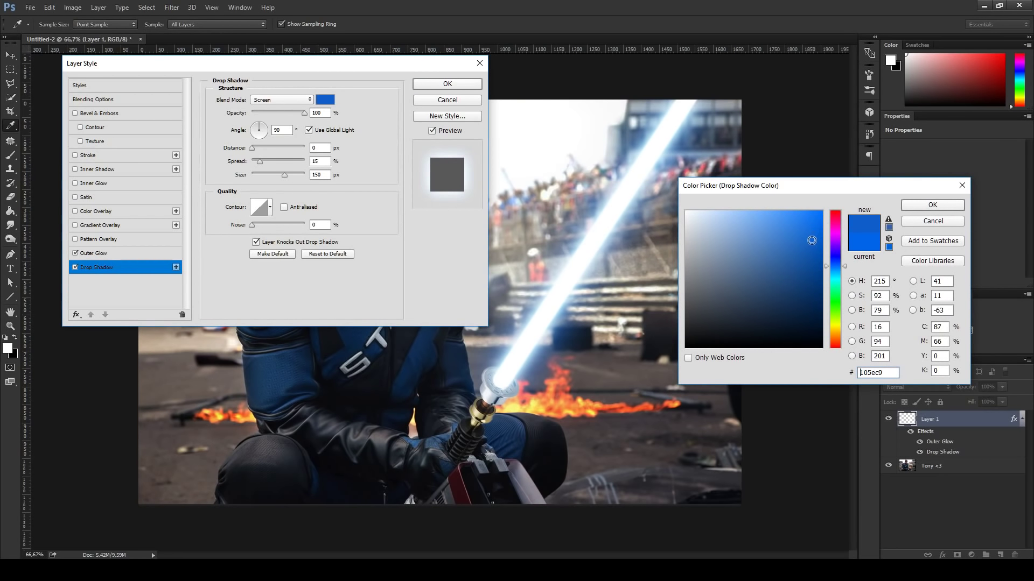
left_click(791, 229)
left_click_drag(791, 229, 820, 244)
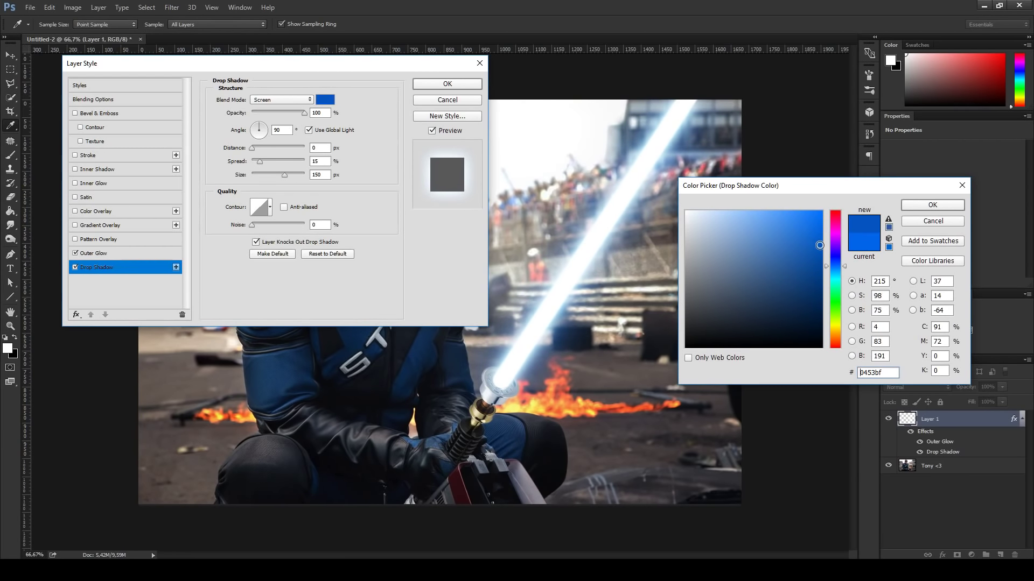
left_click(932, 205)
left_click(447, 83)
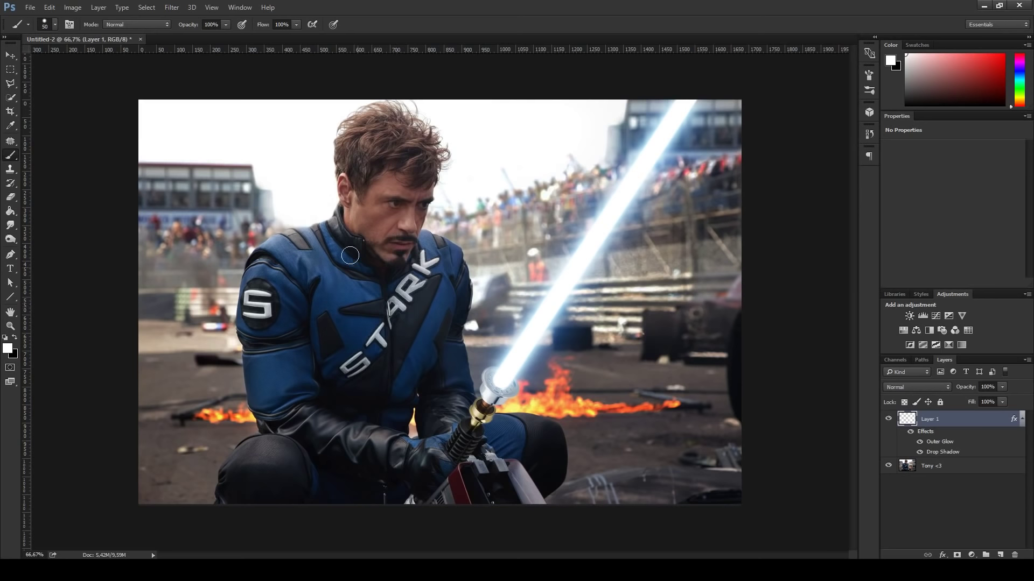
- Repaint a white blade on fresh Layer 1 and add empty Layer 2 above Tony <3
mouse_move(291, 340)
left_mouse_down()
mouse_move(467, 297)
mouse_move(350, 414)
mouse_move(442, 426)
mouse_move(673, 291)
mouse_move(618, 260)
mouse_move(785, 325)
mouse_move(60, 473)
left_mouse_up()
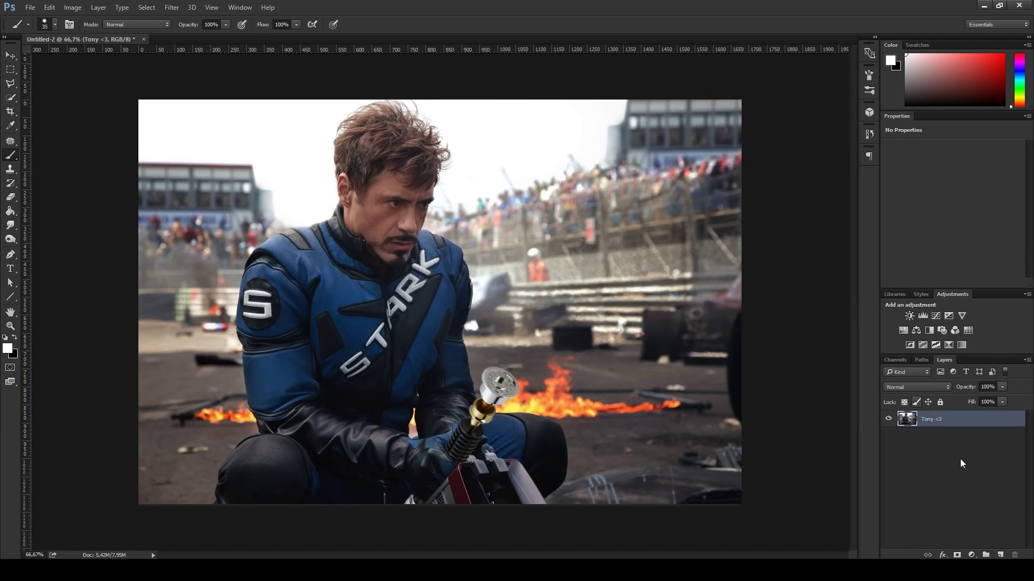
left_click(999, 555)
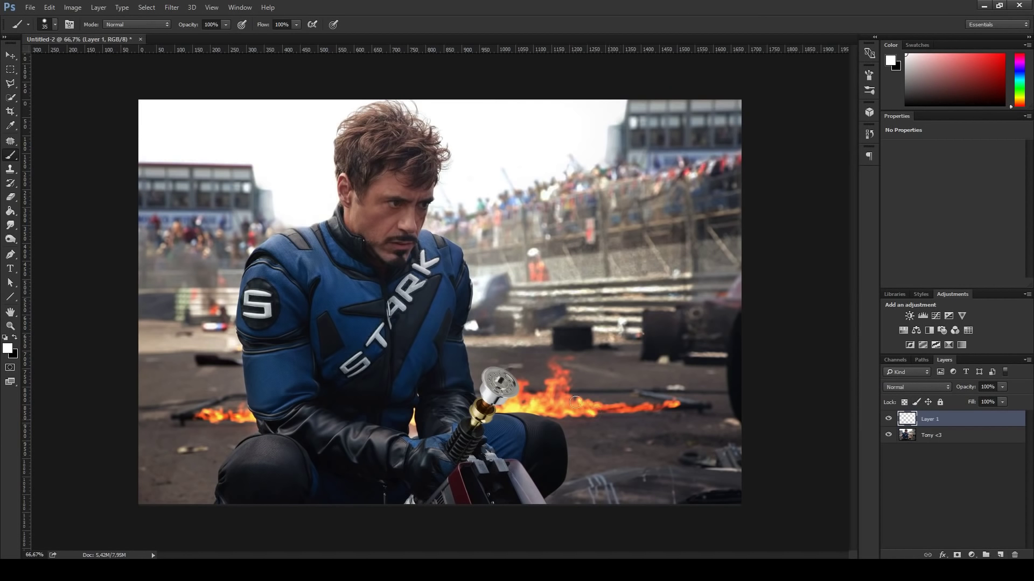
left_click(500, 382)
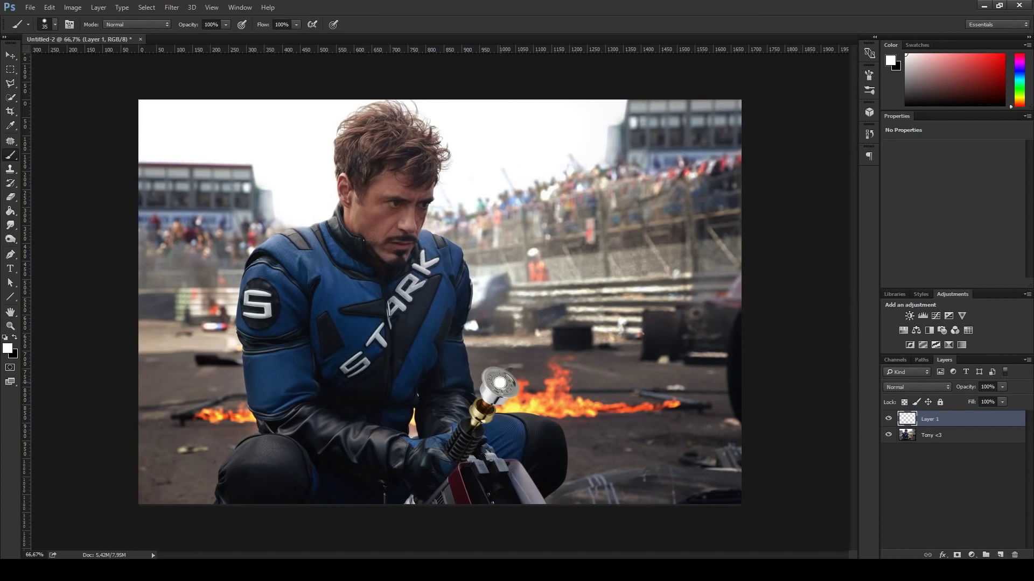
left_click(689, 94, "shift")
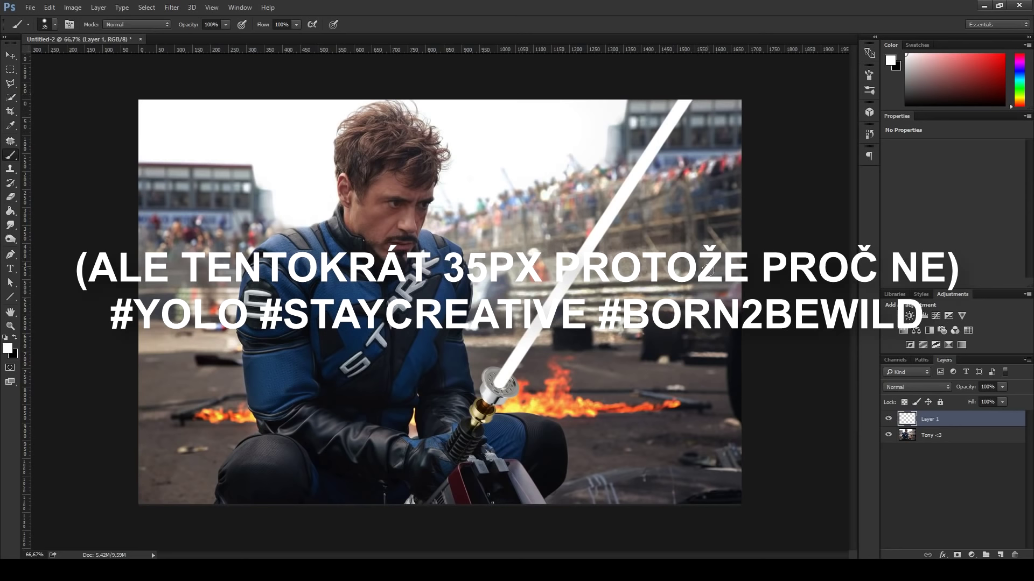
left_click(969, 435)
left_click(1000, 555)
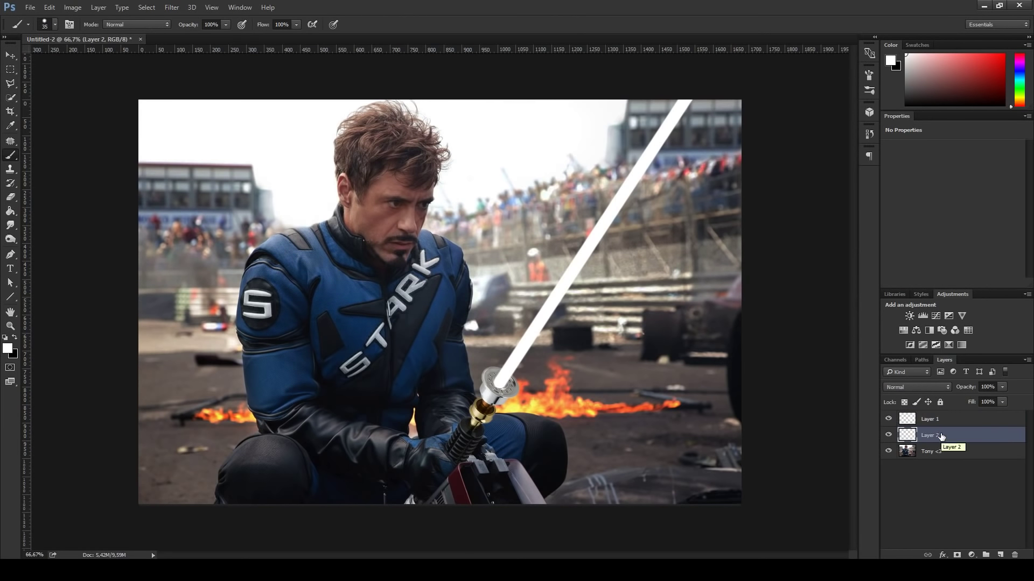
- Fill Layer 2 with black using the Paint Bucket
left_click(9, 211)
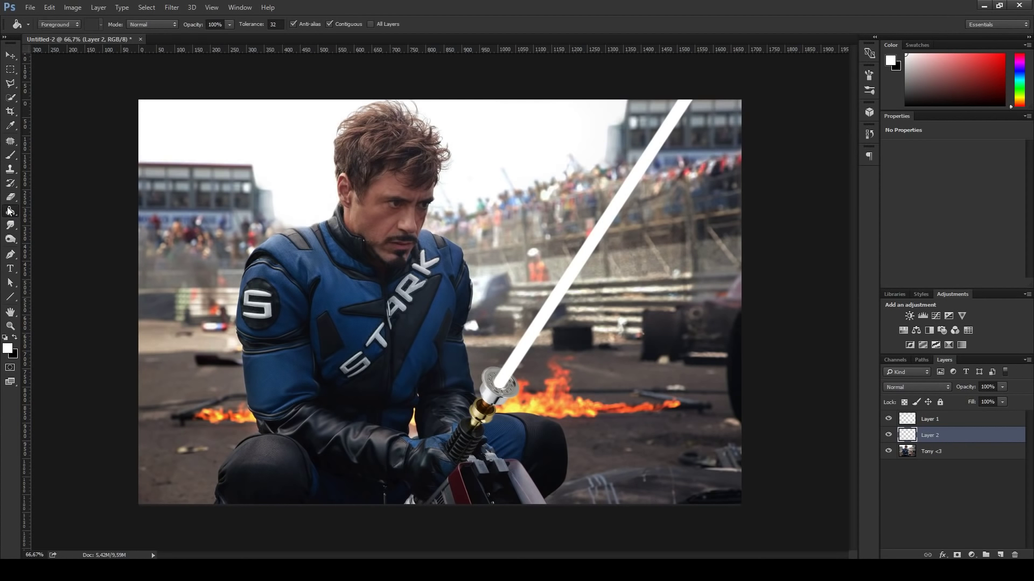
left_click(9, 211)
key("x")
left_click(505, 240)
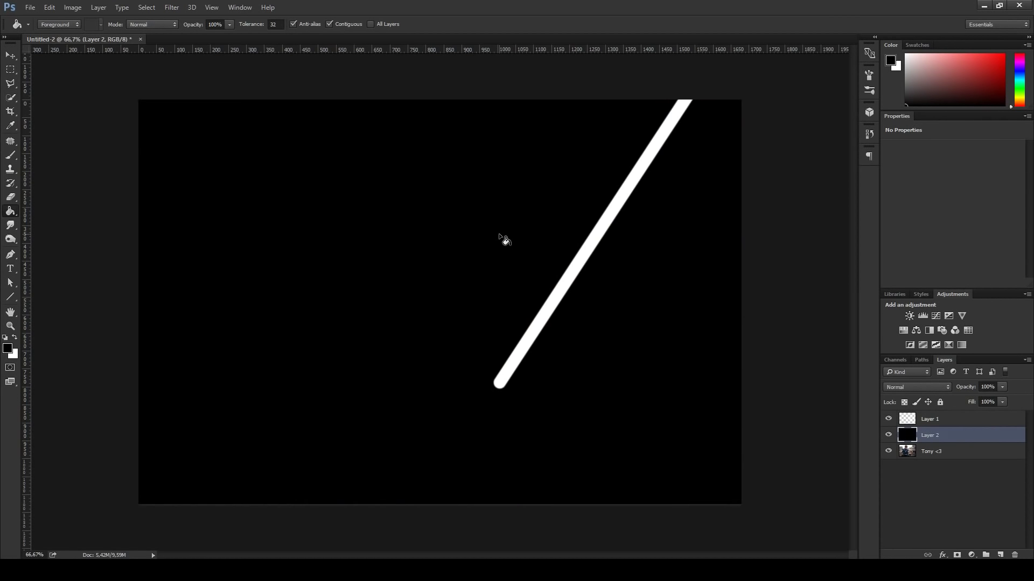
- Merge the blade and black layers and set the merged layer to Screen blend mode
left_click(956, 426, "ctrl")
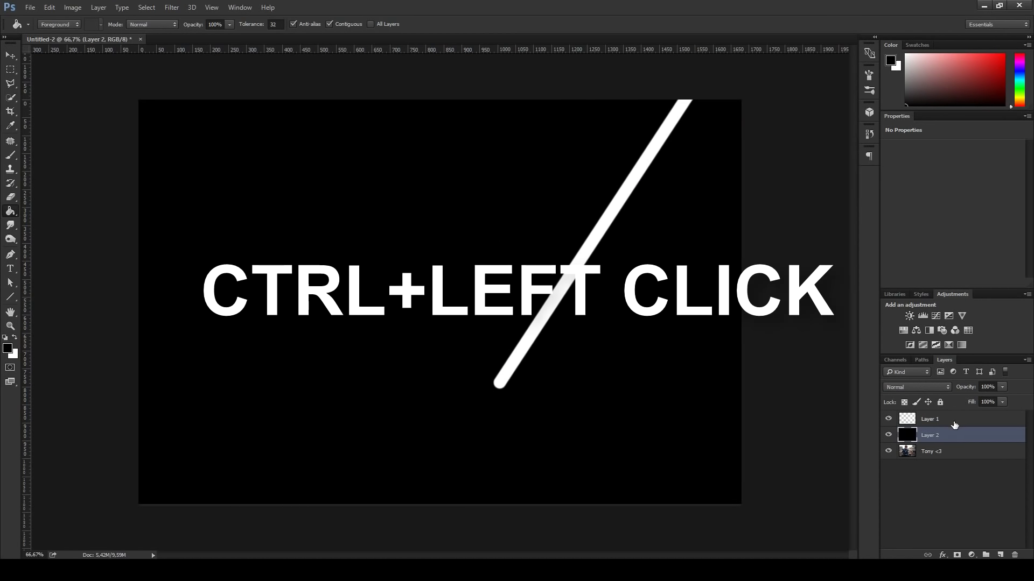
left_click(958, 425, "ctrl")
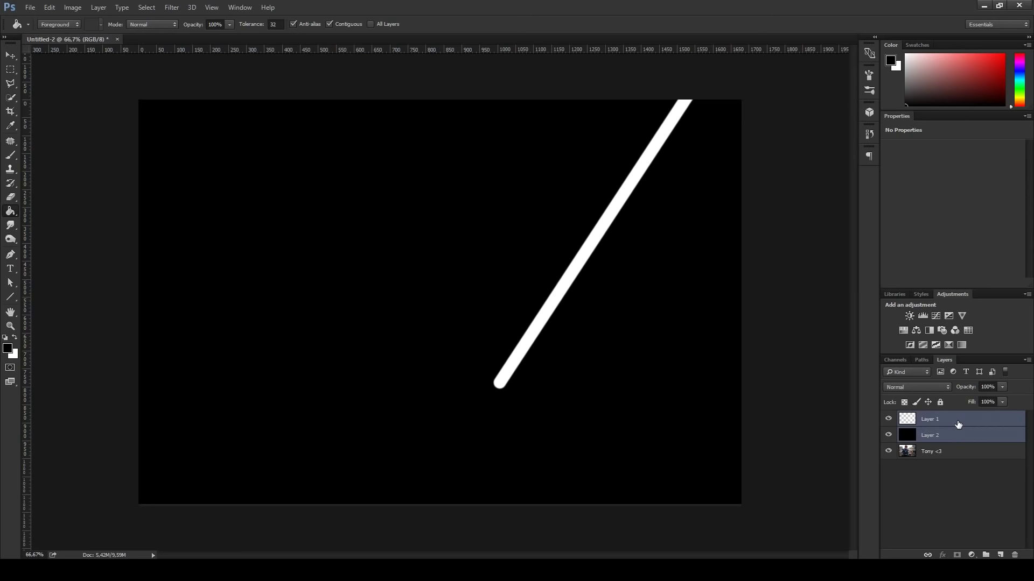
key("ctrl+e")
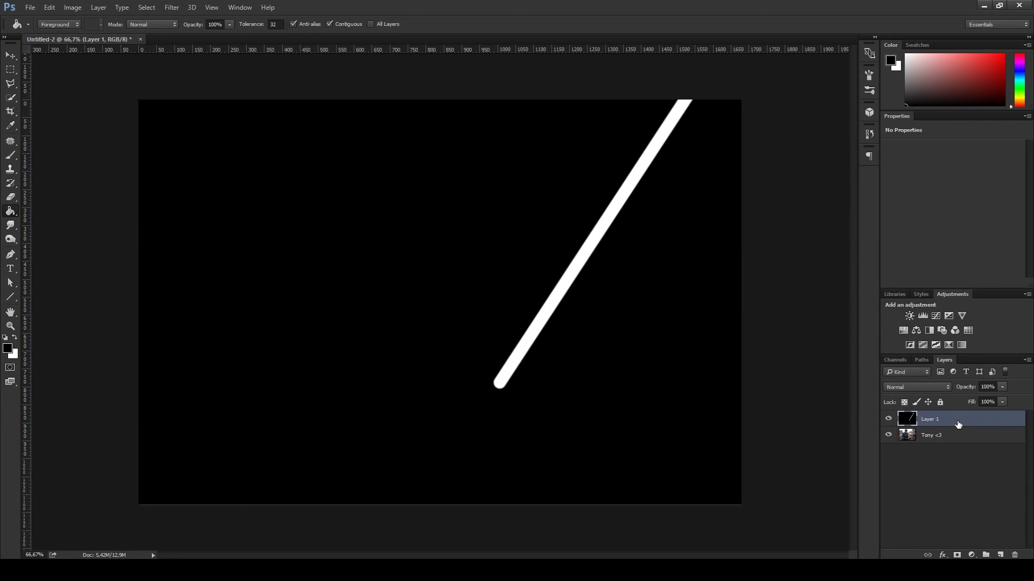
left_click(923, 387)
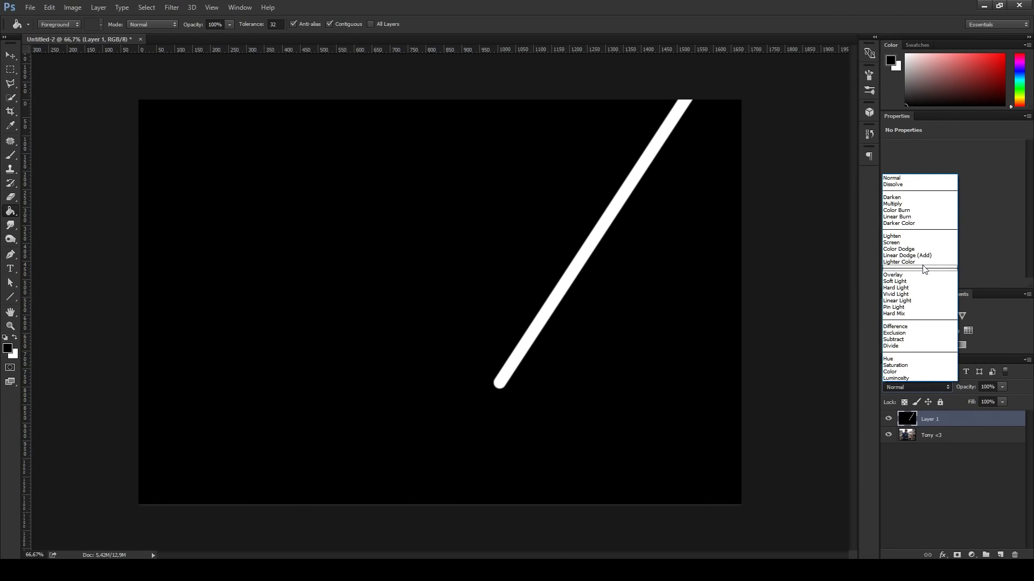
left_click(907, 243)
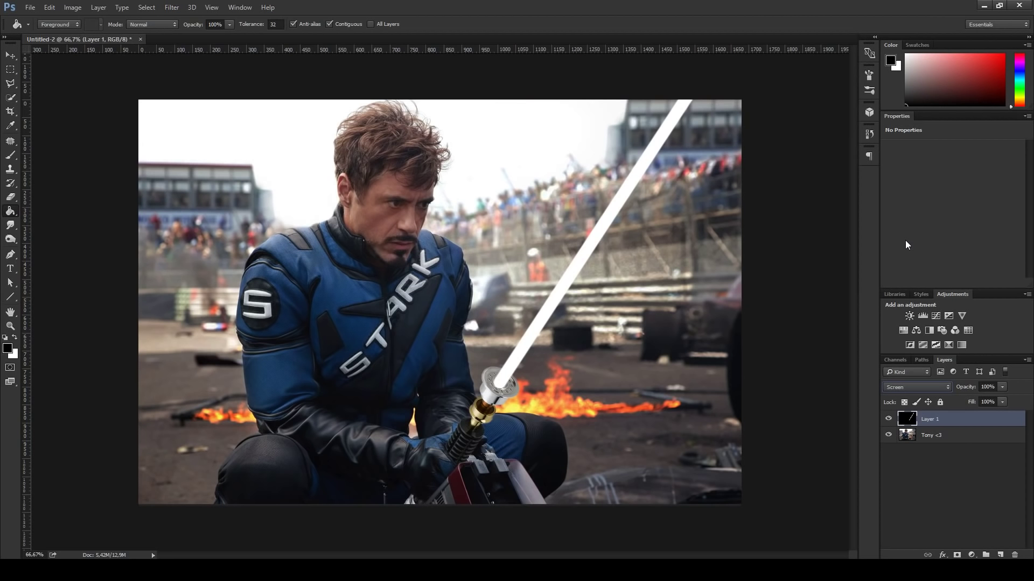
- Duplicate the blade layer into four copies and Gaussian-blur Layer 1 copy by 25 px
key("m")
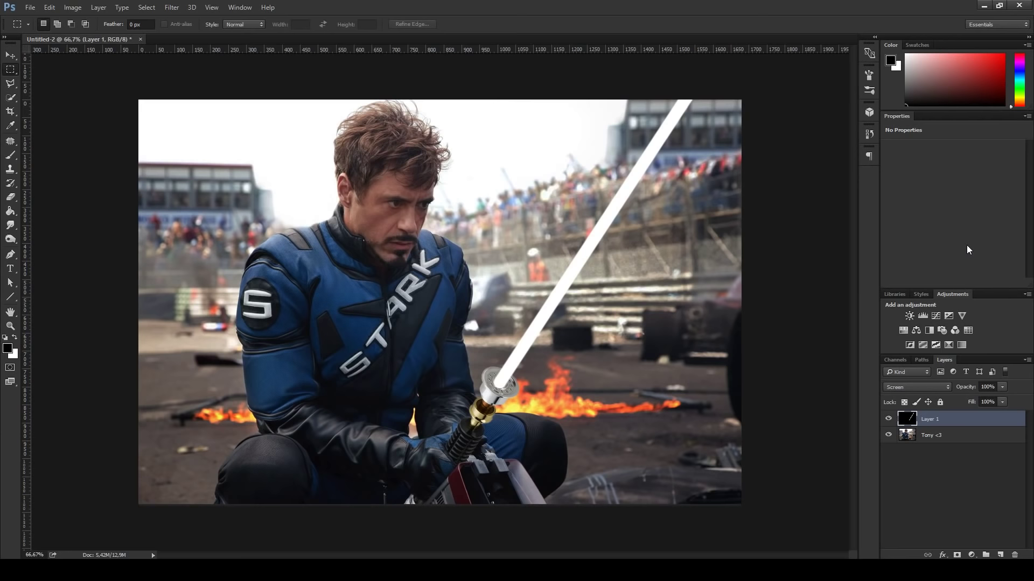
key("ctrl+j")
key("ctrl+j")
key("ctrl+j")
key("ctrl+j")
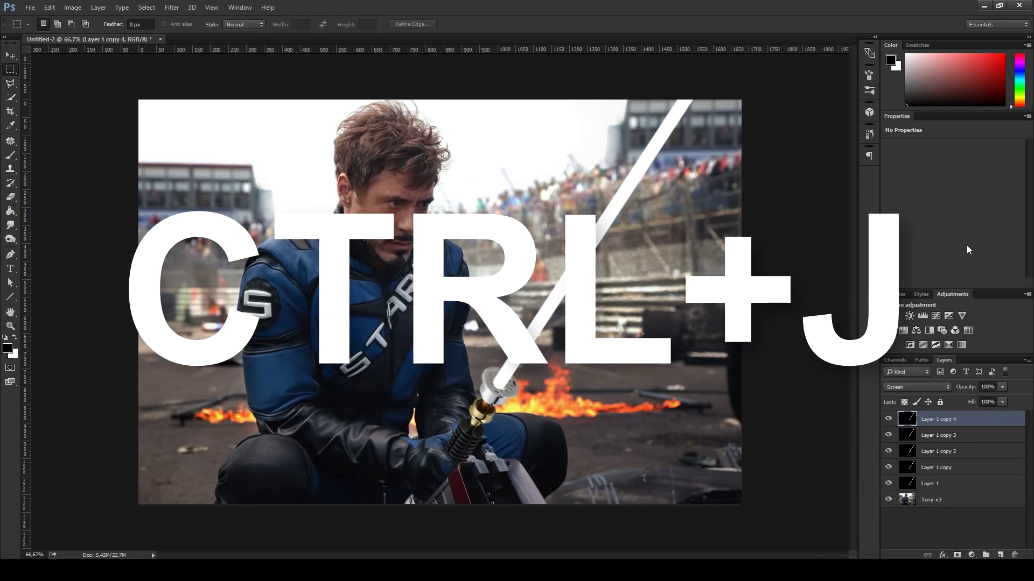
left_click(952, 485)
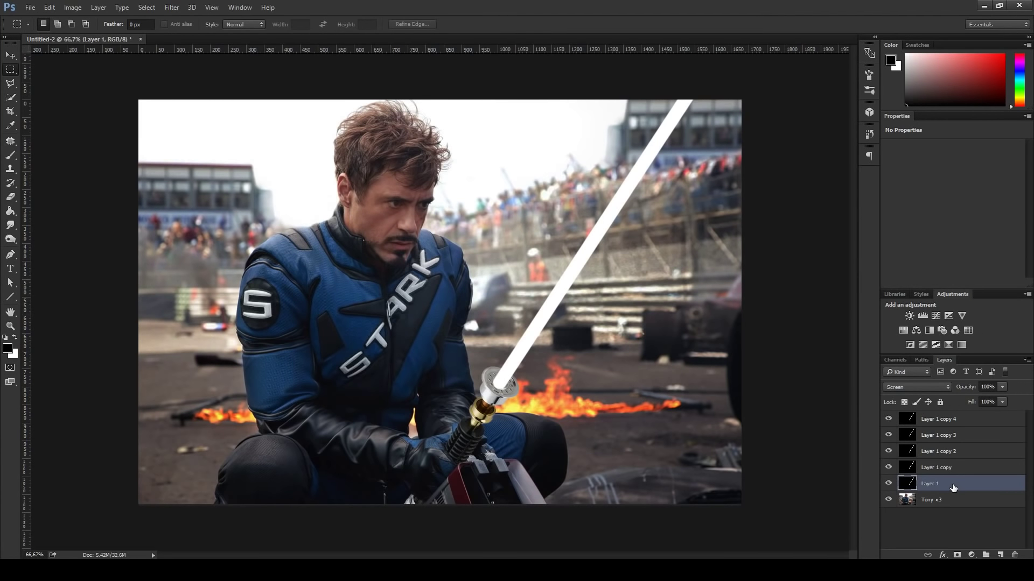
left_click(971, 469)
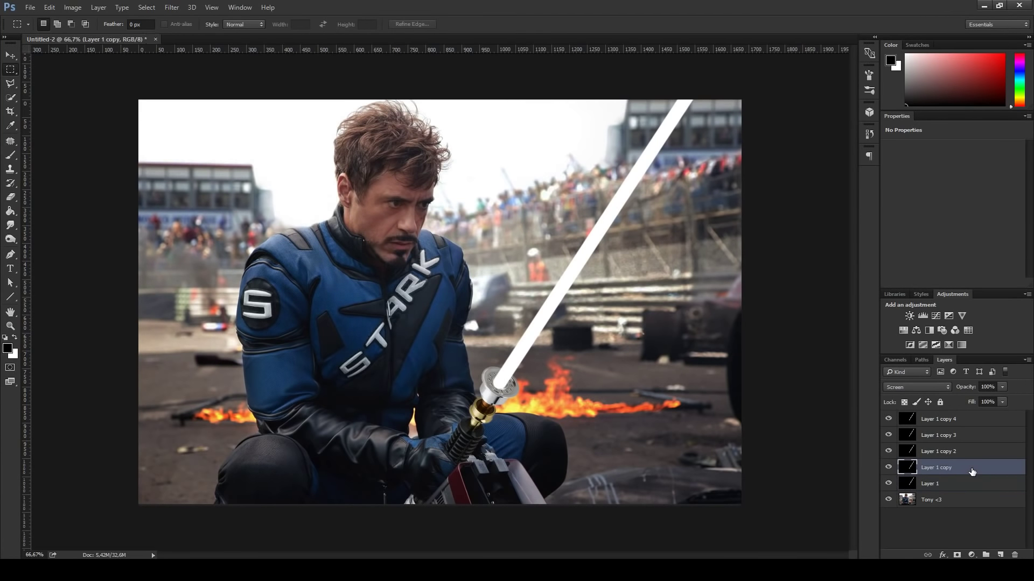
left_click(172, 7)
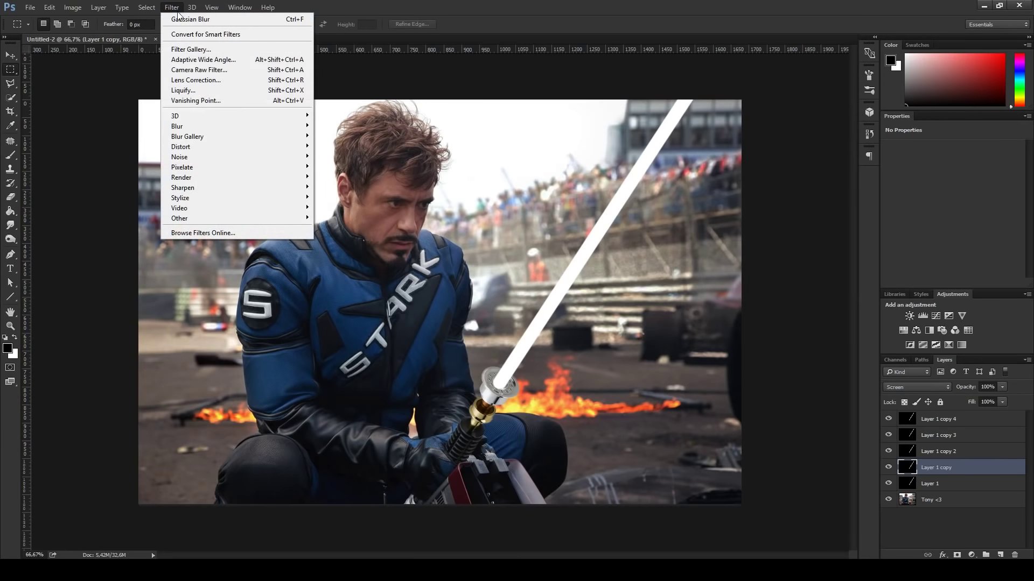
mouse_move(177, 126)
left_click(338, 167)
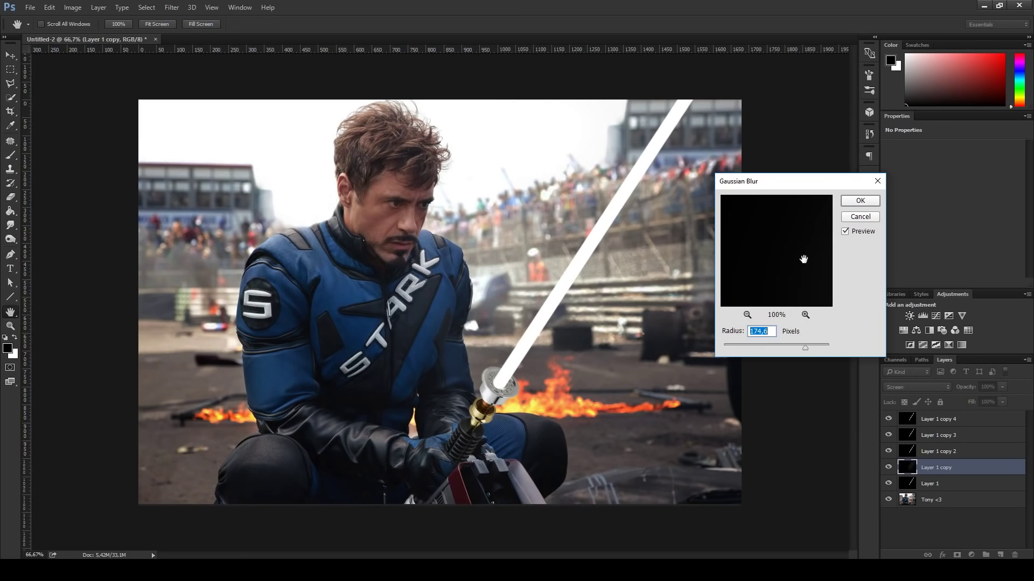
type("2")
type("5")
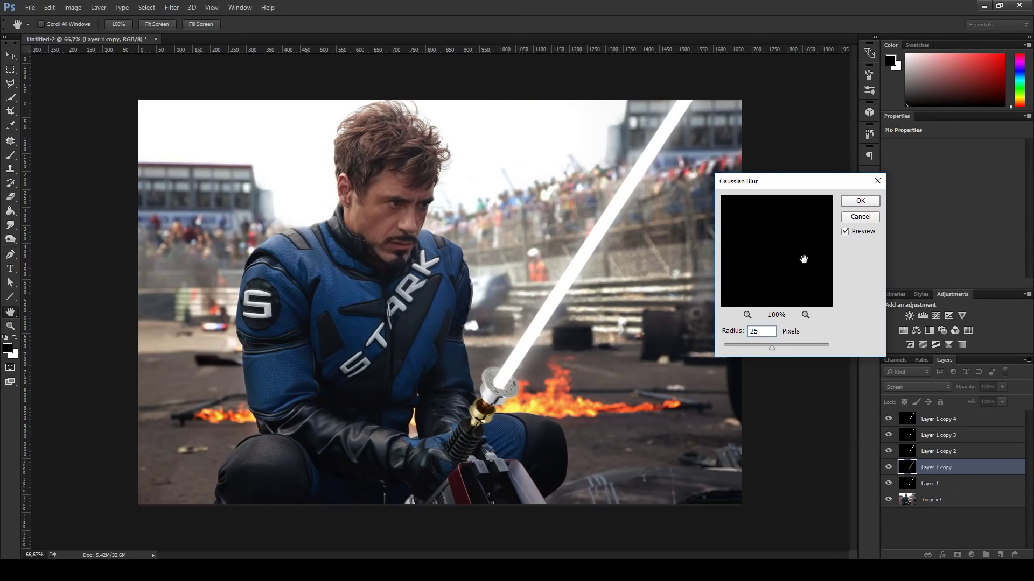
key("Return")
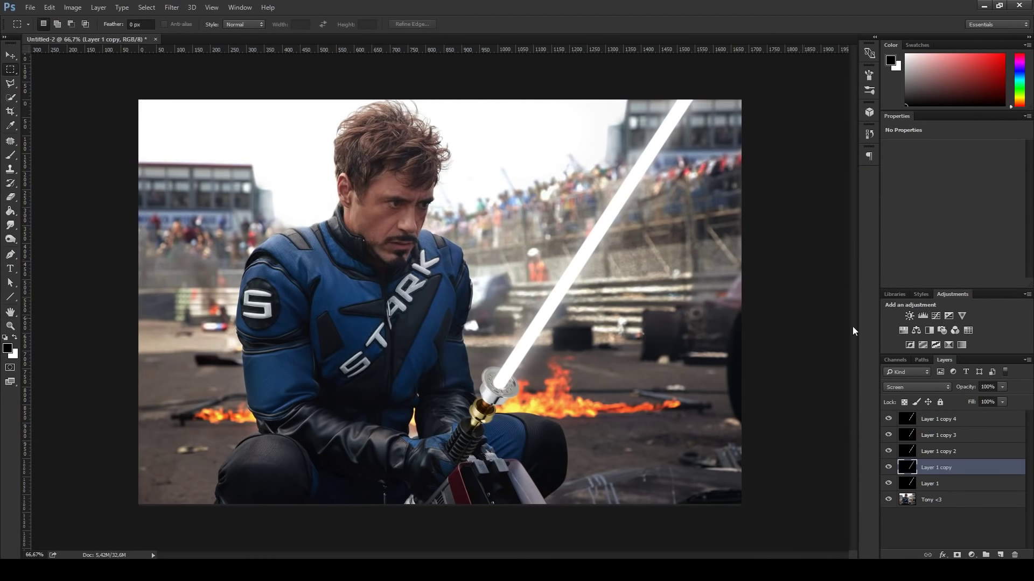
- Gaussian-blur Layer 1 copy 2 by 50 px and Layer 1 copy 3 by 10 px
left_click(977, 456)
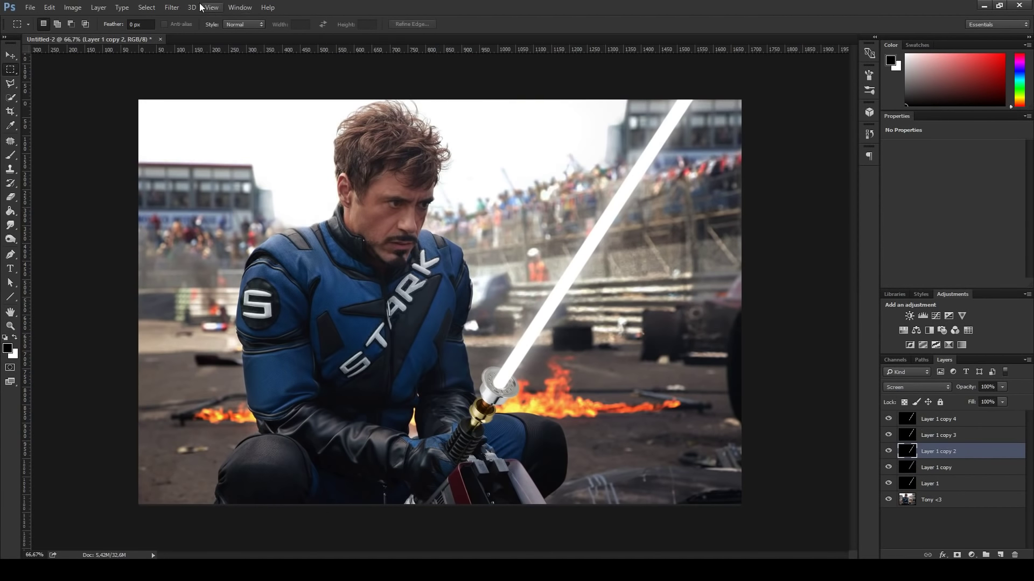
left_click(172, 8)
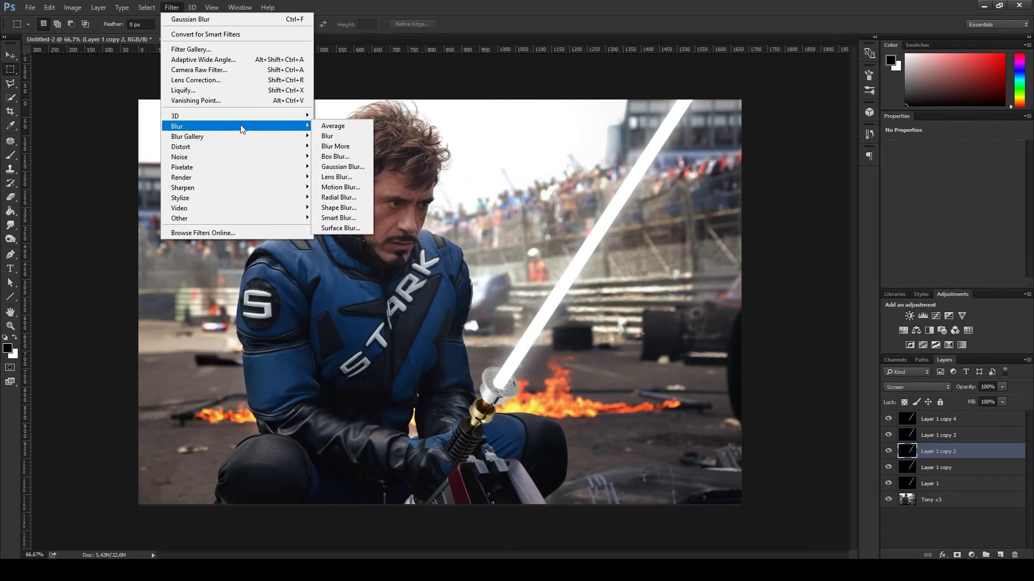
left_click(343, 167)
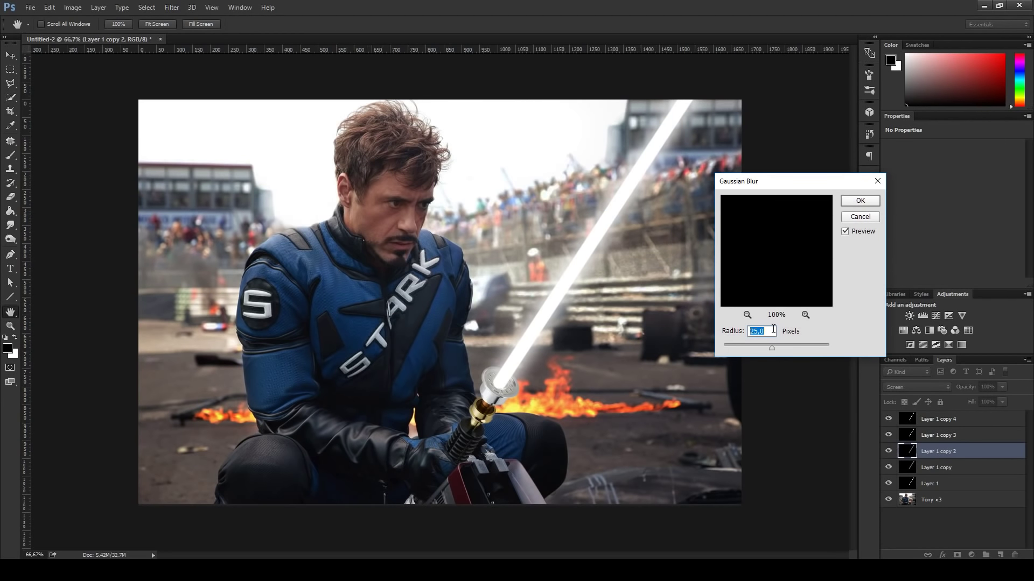
type("50")
left_click(860, 201)
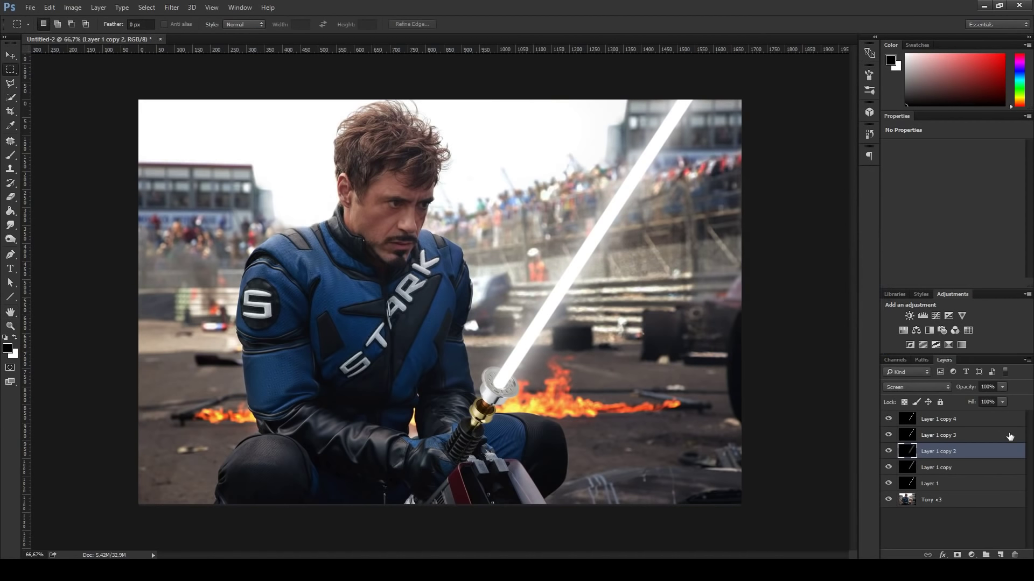
left_click(984, 439)
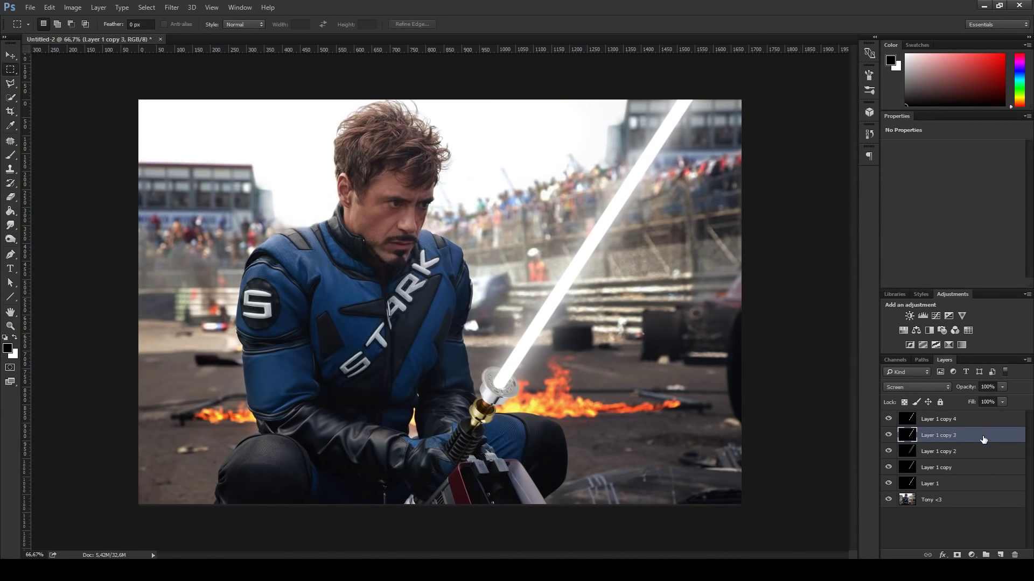
left_click(172, 7)
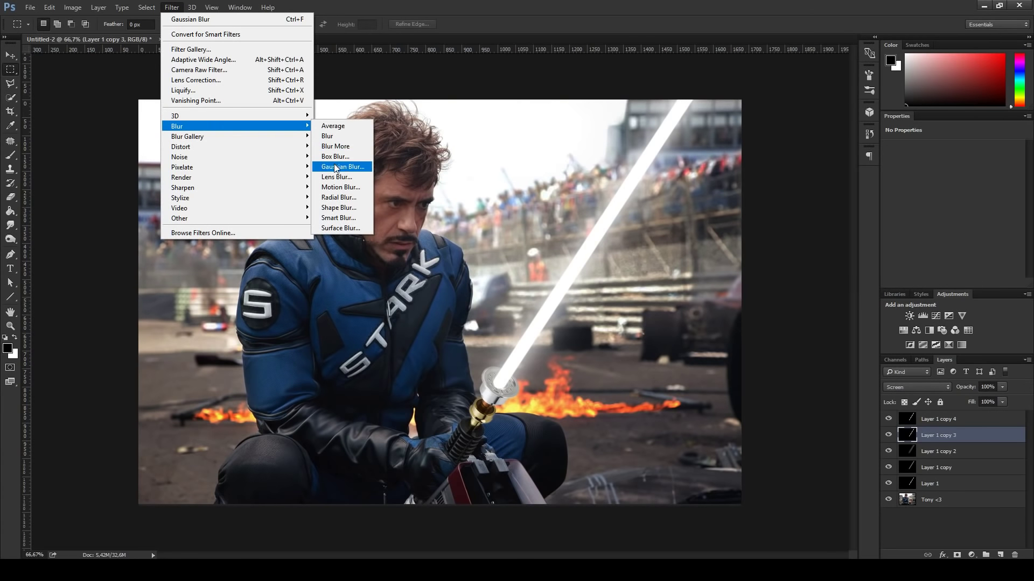
left_click(342, 167)
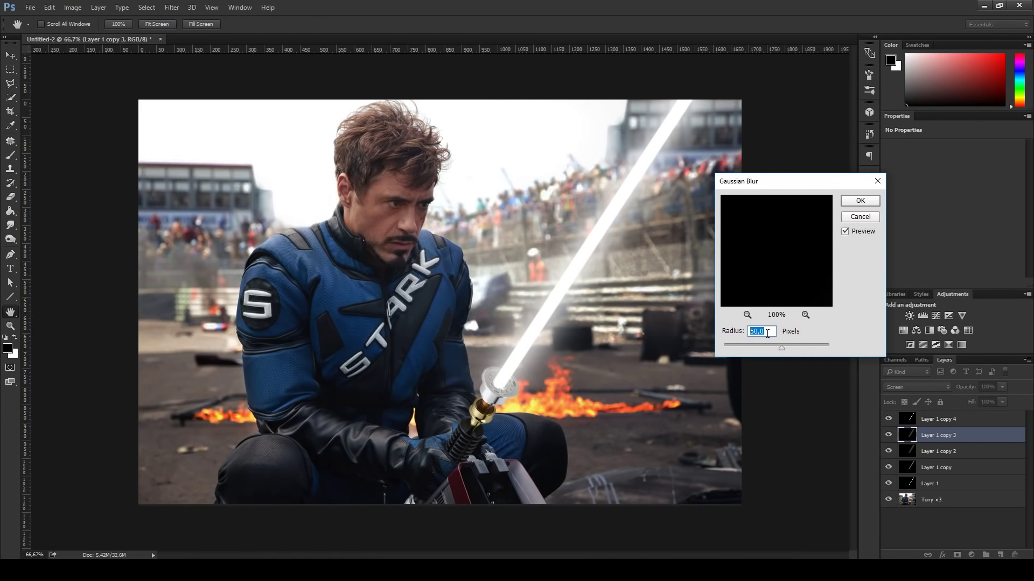
type("10")
key("Return")
- Gaussian-blur Layer 1 copy 4 with a 150 px radius
left_click(971, 419)
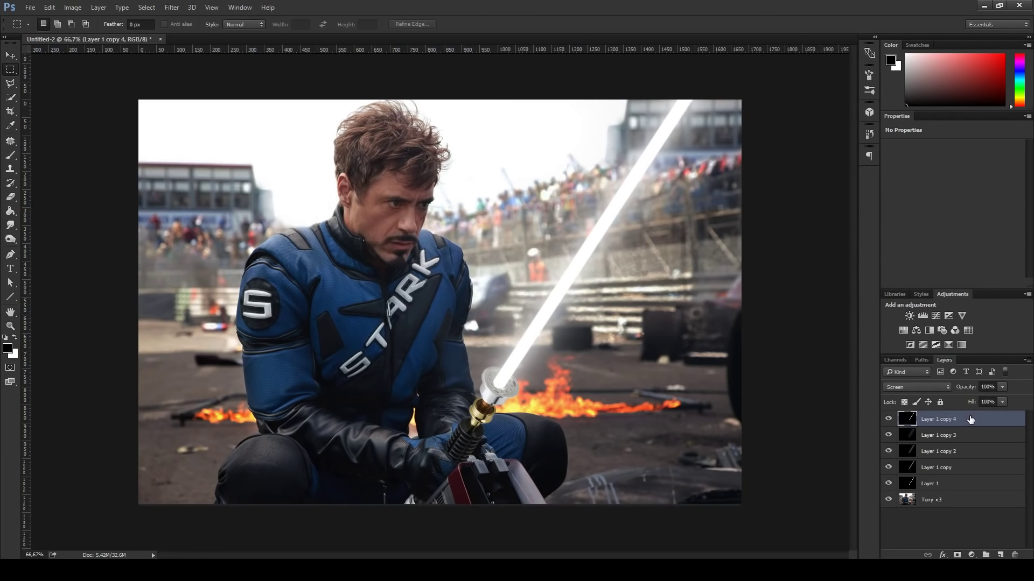
left_click(172, 8)
mouse_move(235, 126)
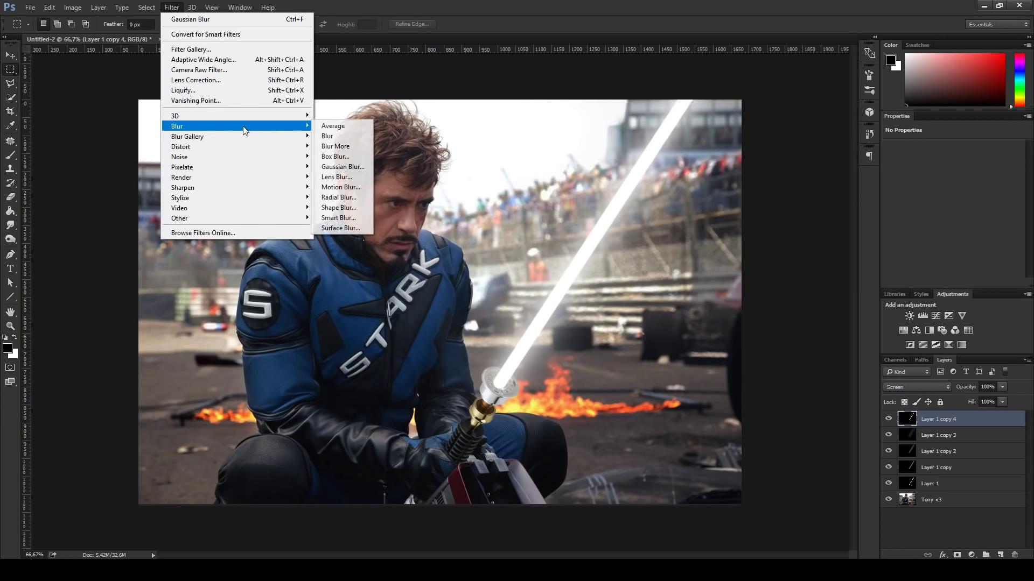
left_click(345, 167)
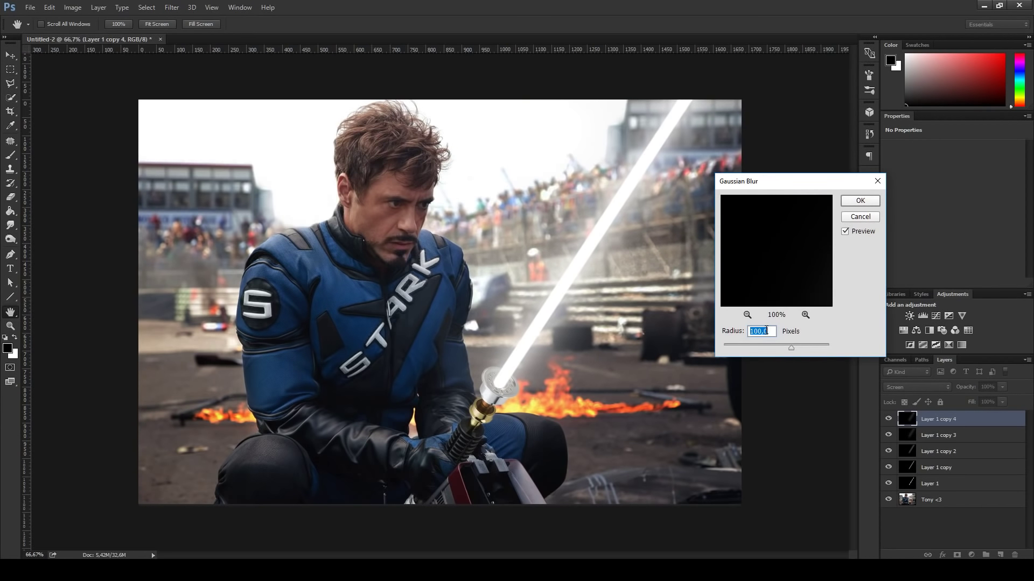
type("150")
left_click(865, 200)
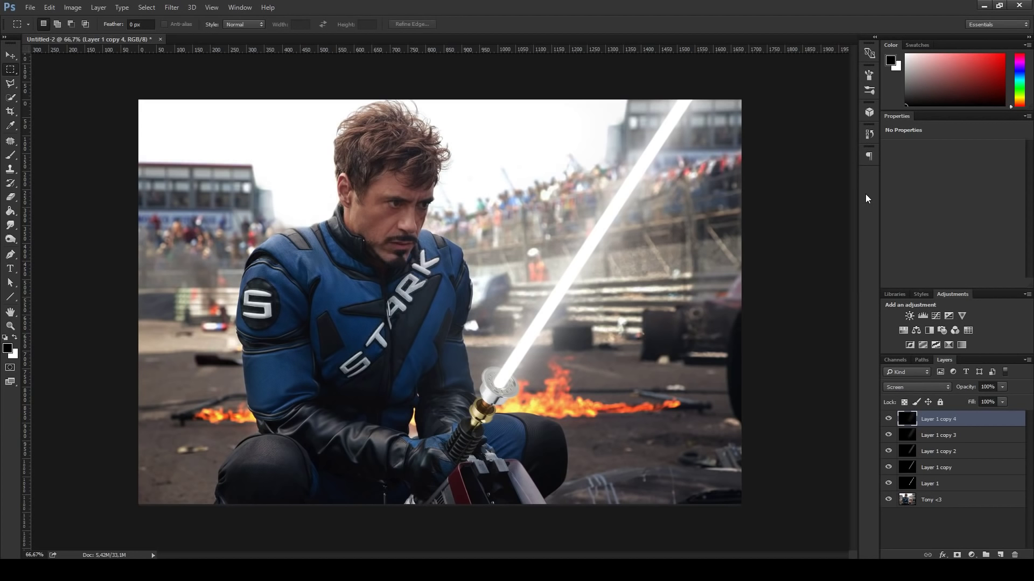
- Group Layer 1 through Layer 1 copy 4 into Group 1 set to Screen blend mode
left_click(951, 438, "shift")
left_click(938, 454, "shift")
left_click(935, 483, "shift")
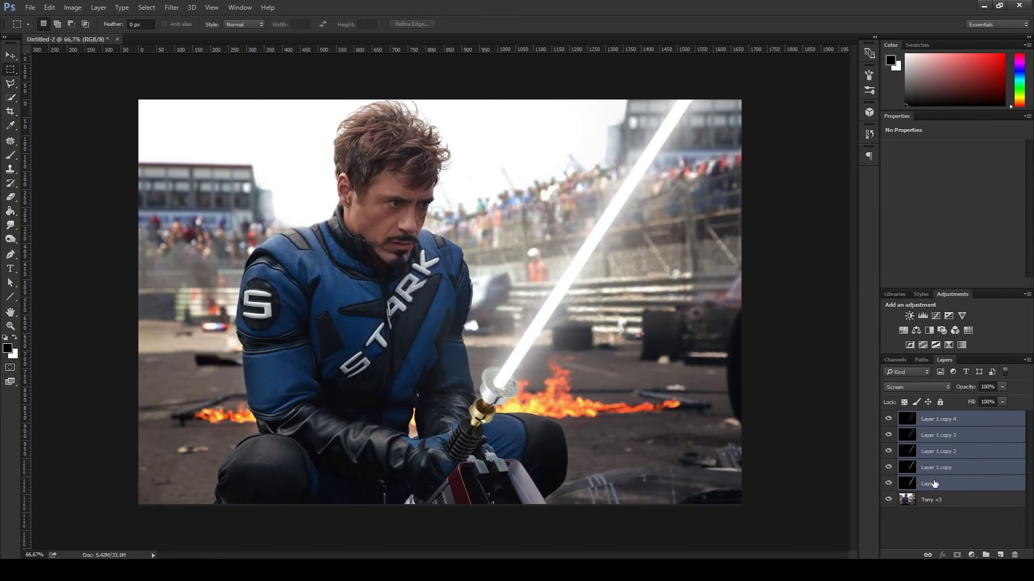
key("ctrl+g")
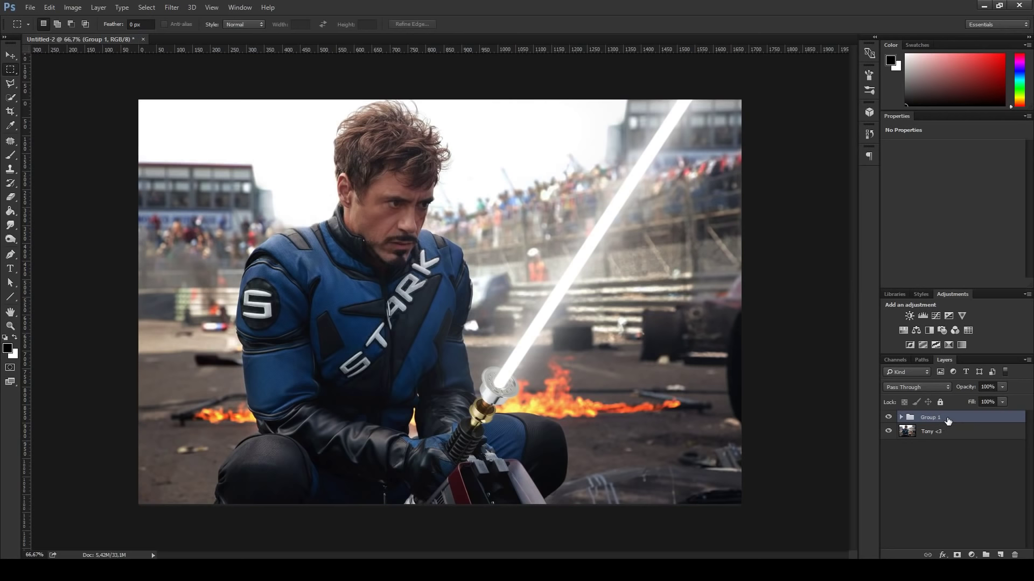
left_click(929, 385)
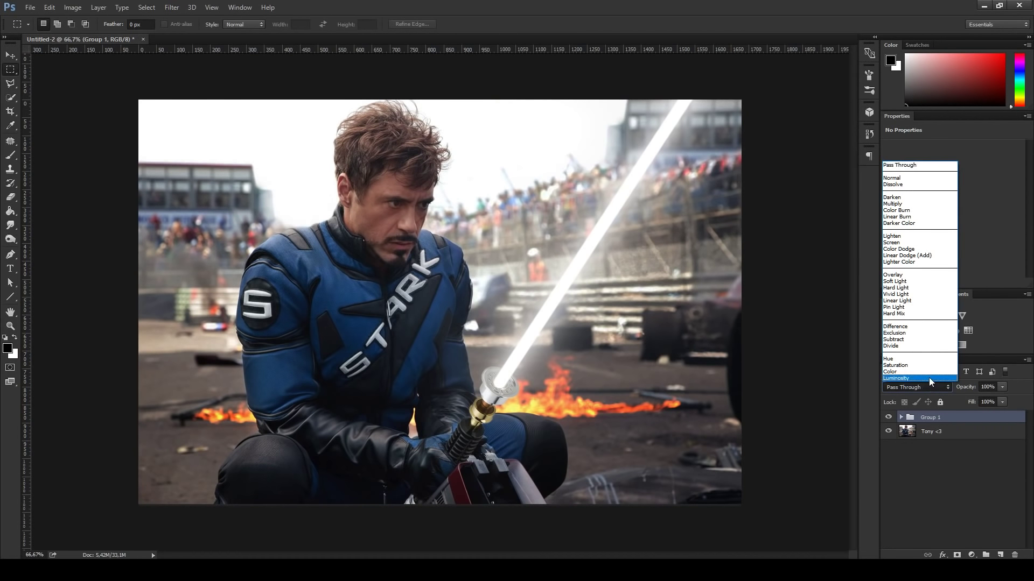
left_click(912, 242)
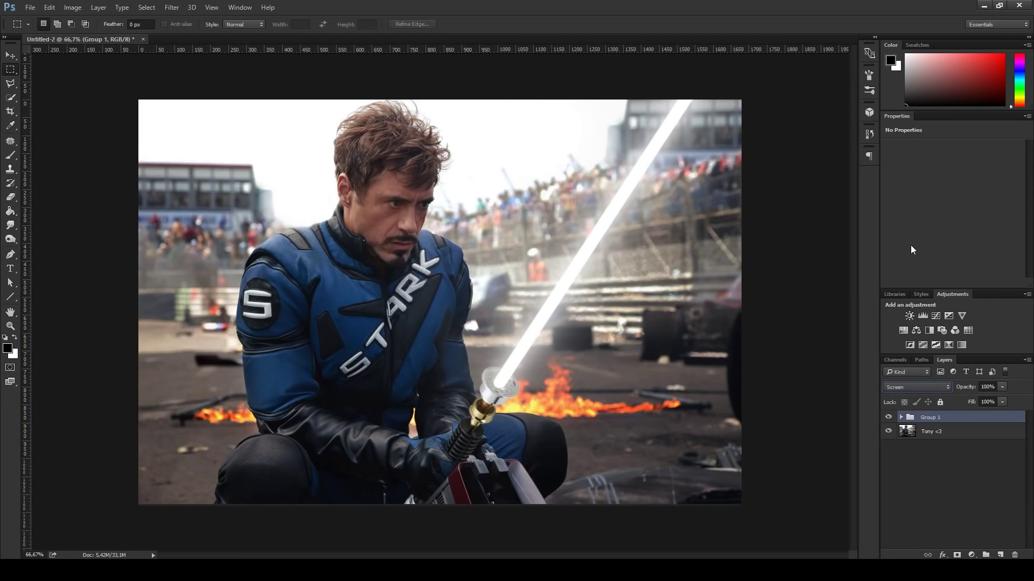
left_click(915, 331)
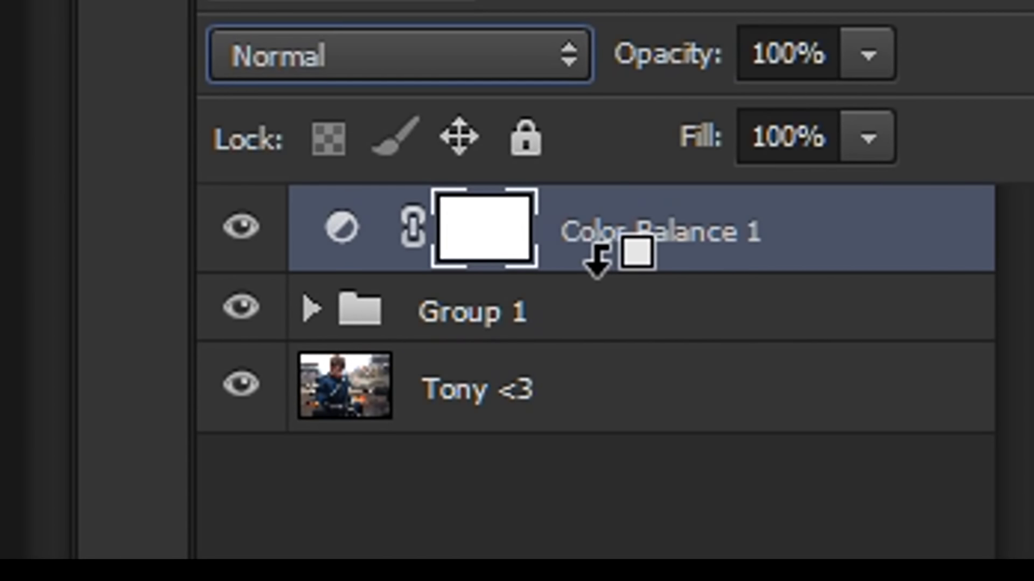
- Clip Color Balance 1 to Group 1 and push Midtones Blue to +85
left_click(597, 258, "alt")
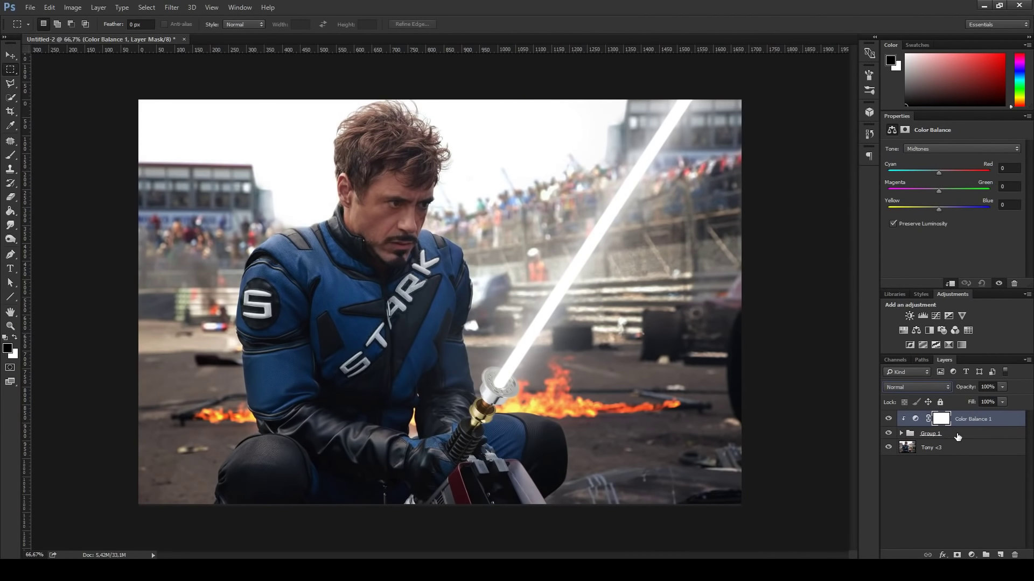
left_click(957, 436)
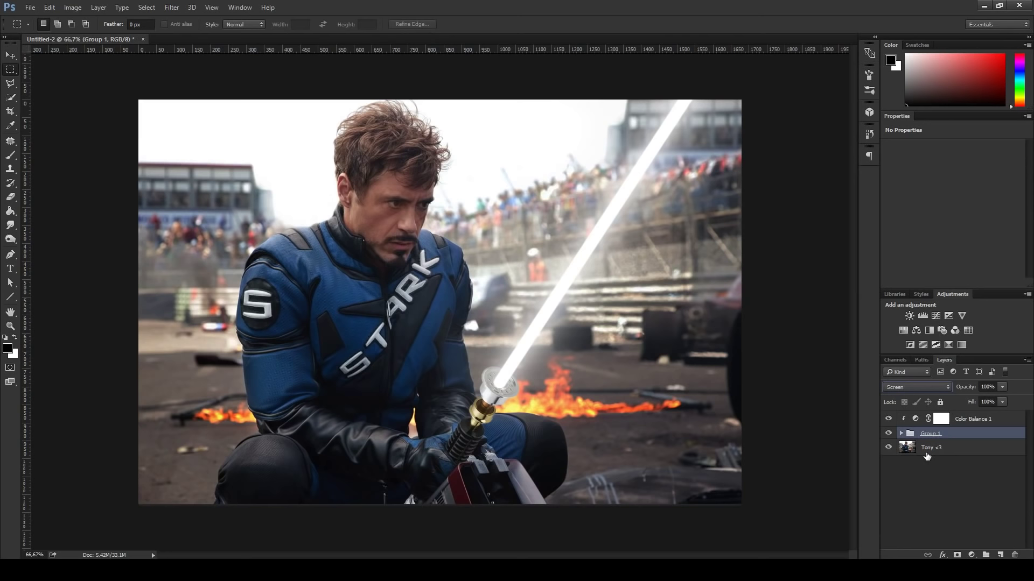
left_click(961, 423)
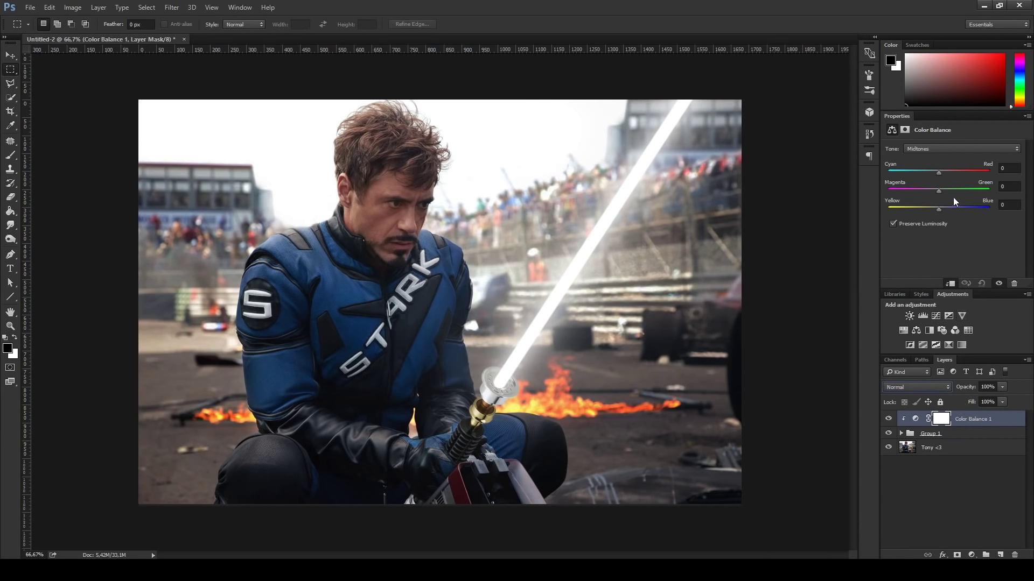
left_click_drag(938, 208, 977, 207)
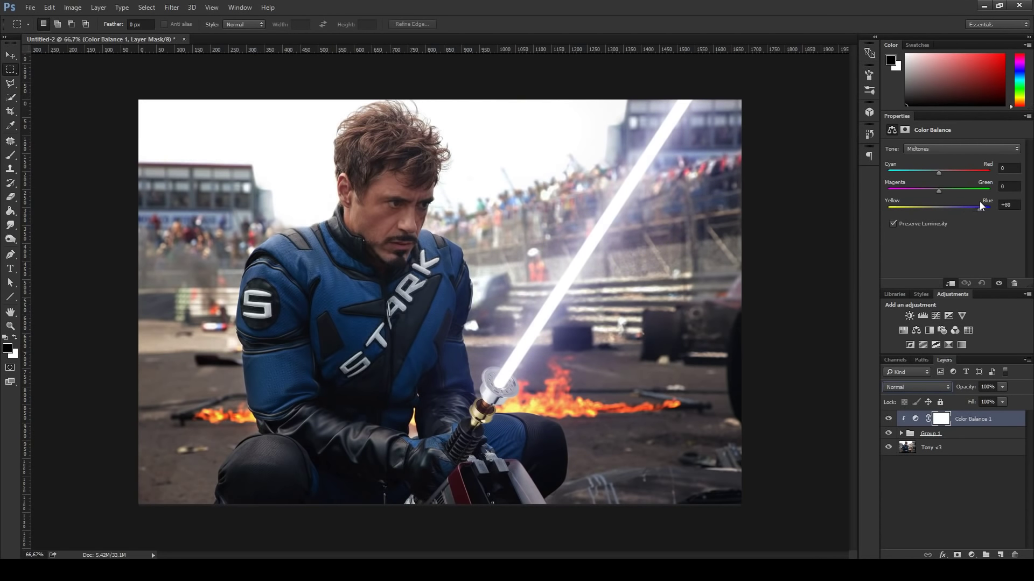
left_click_drag(983, 205, 981, 205)
- Shift the Highlights toward Blue at +74
left_click(948, 148)
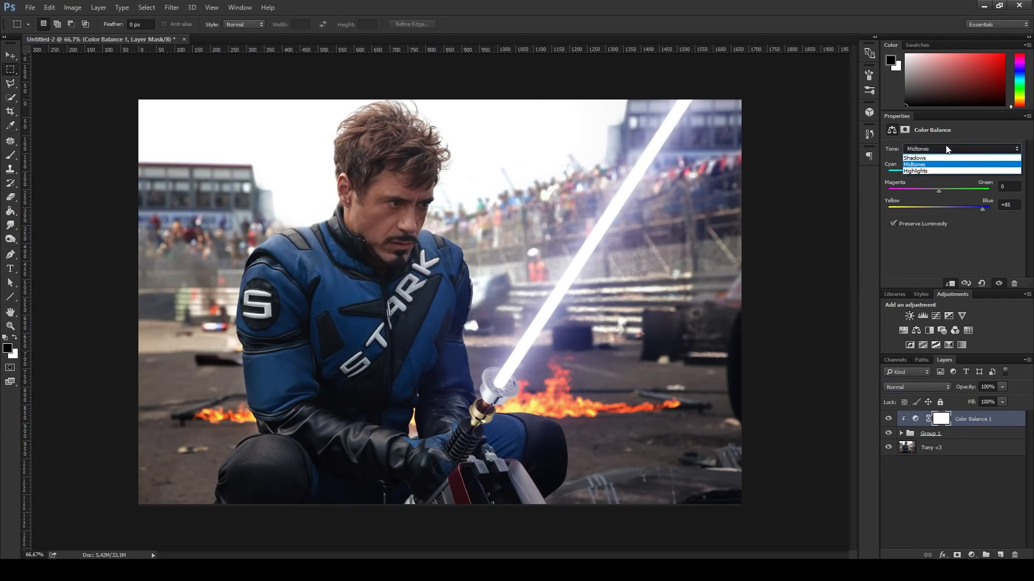
left_click(925, 170)
left_click_drag(938, 207, 967, 206)
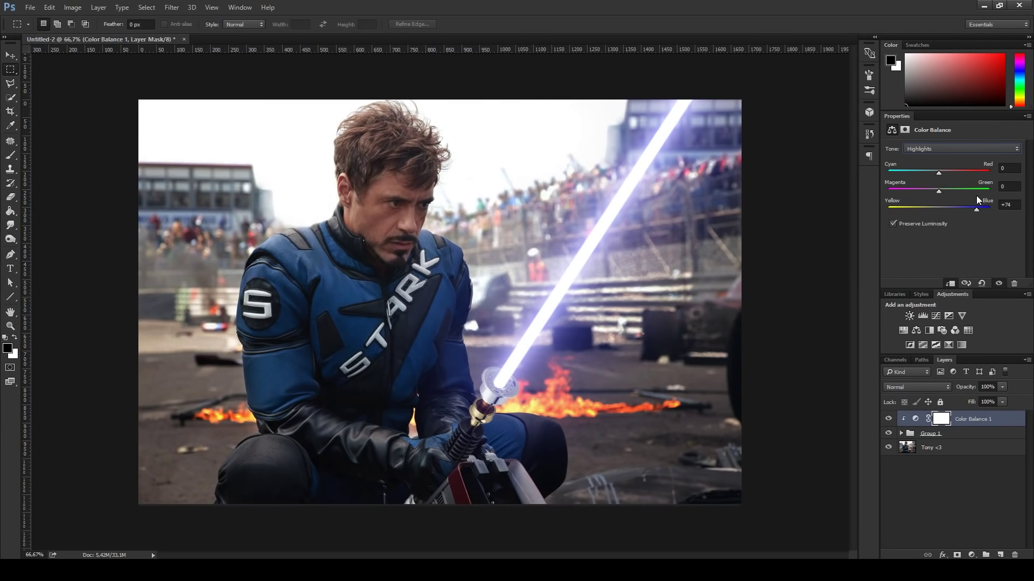
left_click(902, 433)
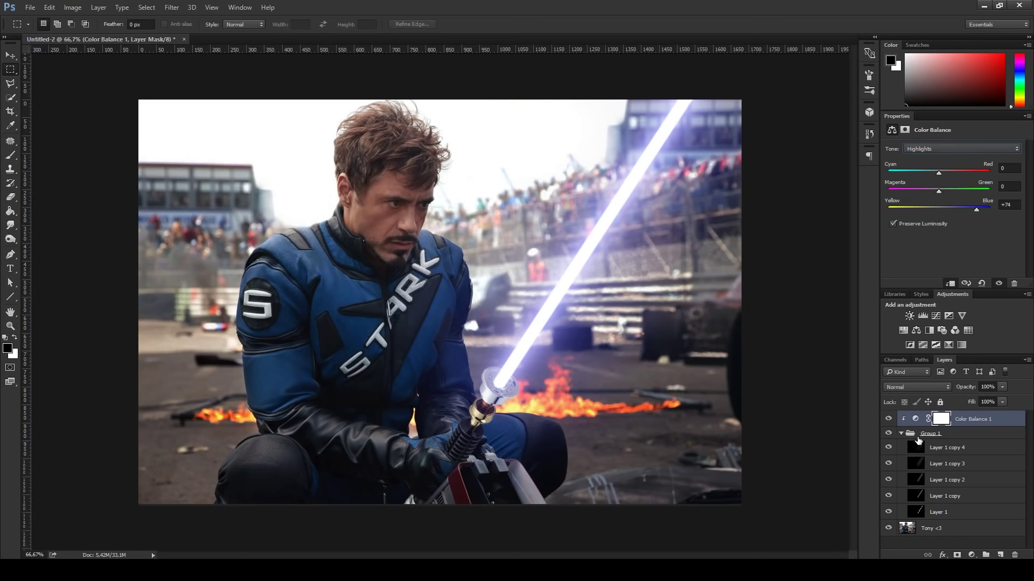
- Zoom in, add a layer mask to Layer 1, and paint black over the hilt's emitter
left_click(943, 515)
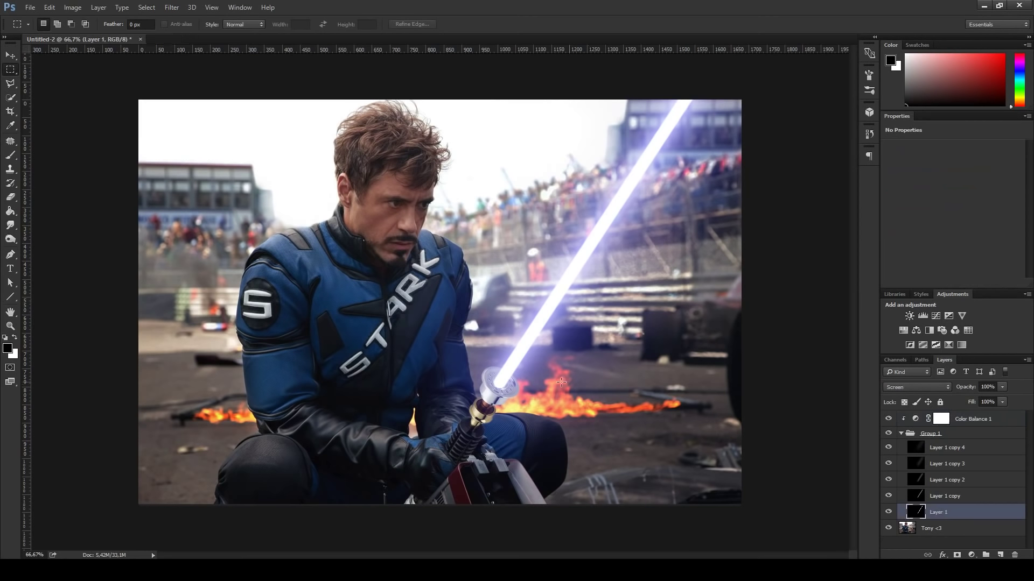
scroll(498, 396, "up", 3)
scroll(525, 439, "up", 1)
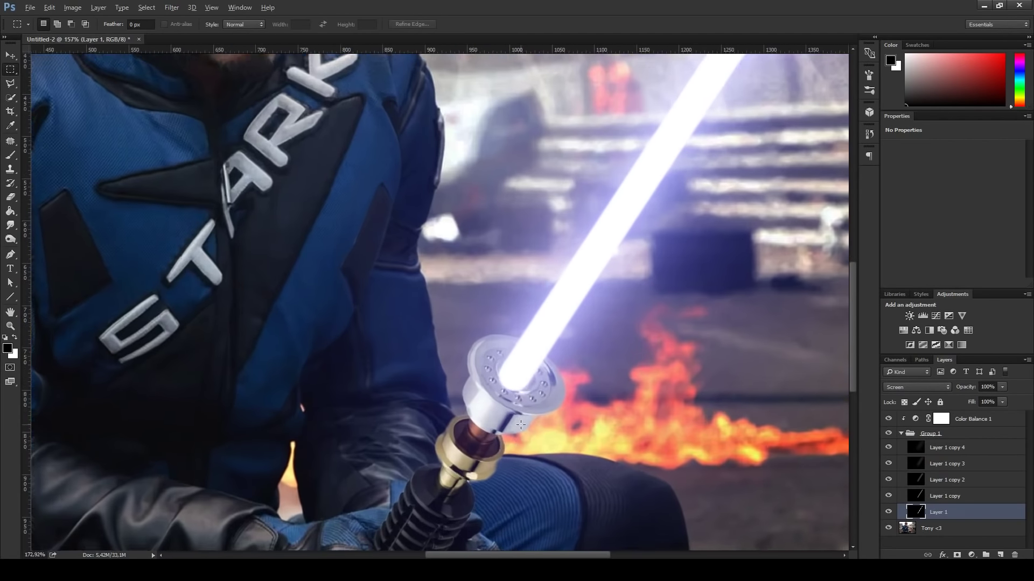
scroll(535, 431, "up", 3)
scroll(545, 423, "up", 2)
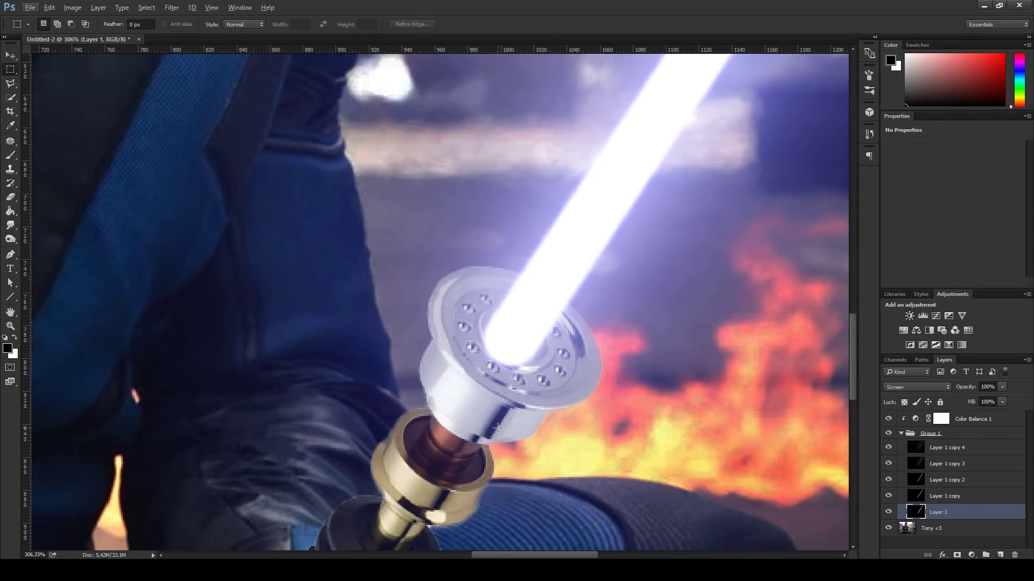
key("b")
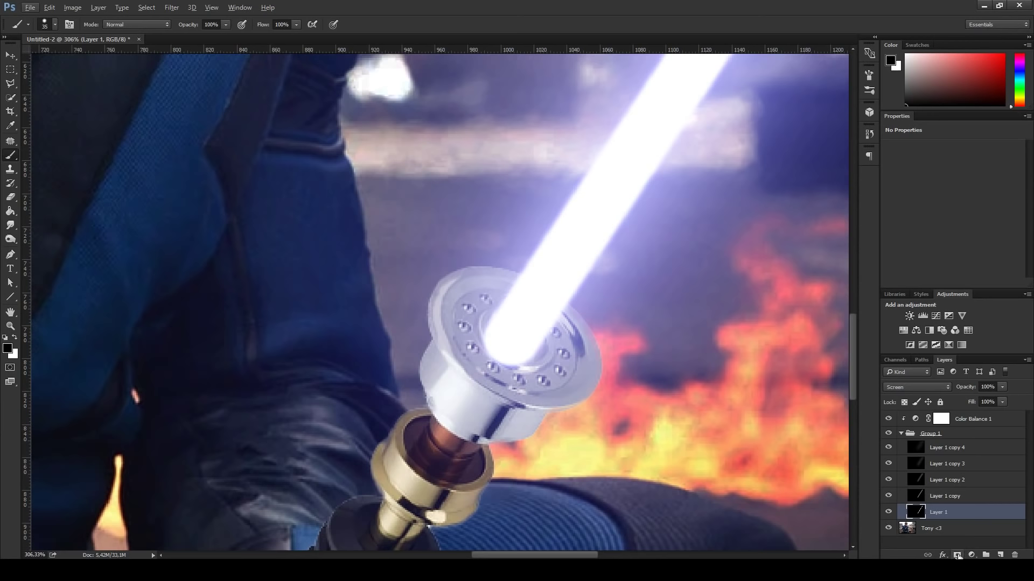
left_click(957, 555)
mouse_move(468, 350)
left_mouse_down()
mouse_move(487, 385)
mouse_move(554, 394)
mouse_move(458, 354)
left_mouse_up()
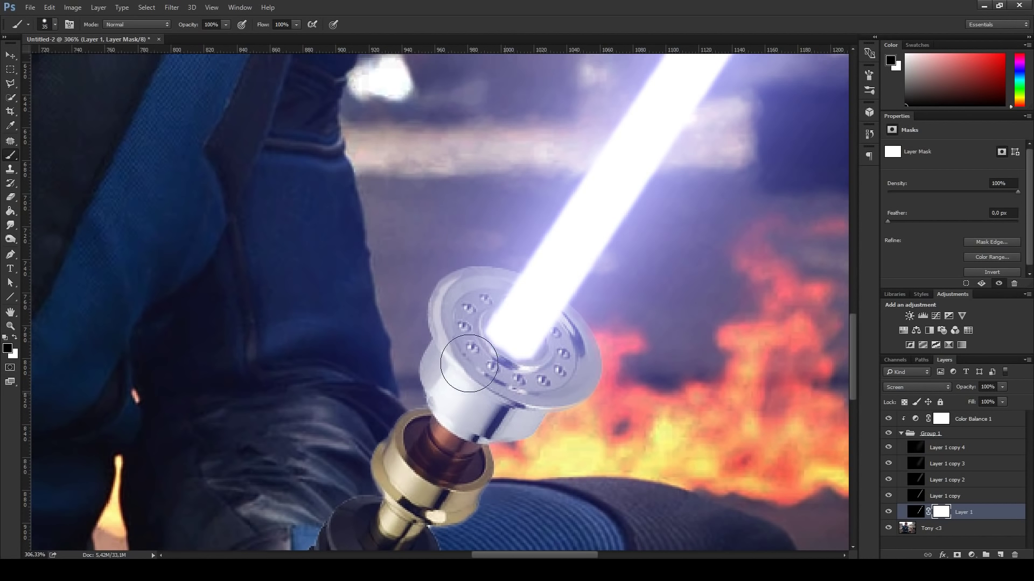
- Refine the mask with a smaller white brush at the emitter, then fit the image on screen
key("bracketleft")
key("bracketleft")
key("bracketleft")
key("x")
key("bracketleft")
key("bracketleft")
key("bracketleft")
left_click_drag(518, 348, 510, 347)
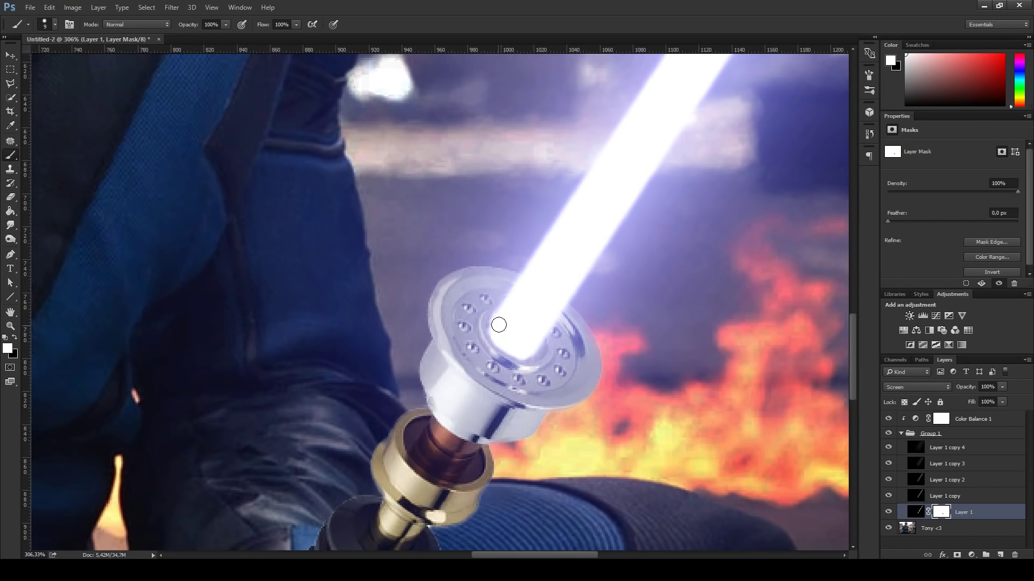
left_click_drag(508, 351, 506, 381)
key("x")
key("z")
key("ctrl+0")
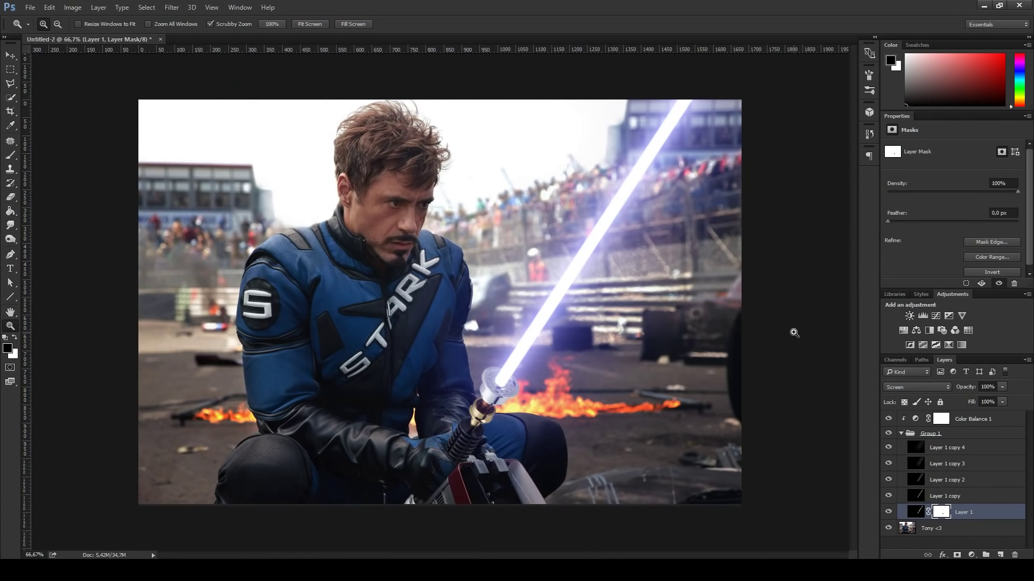